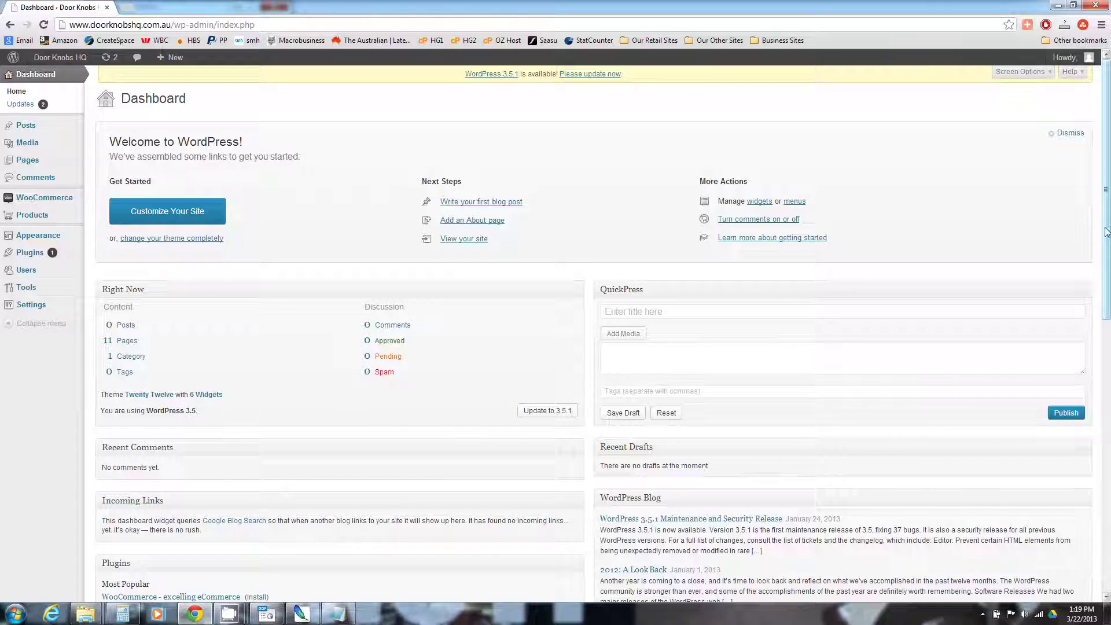
Install the theme from the maya zip file in the new mayashop folder and activate it on the site
{"action": "mouse_move", "coordinate": [52, 239]}
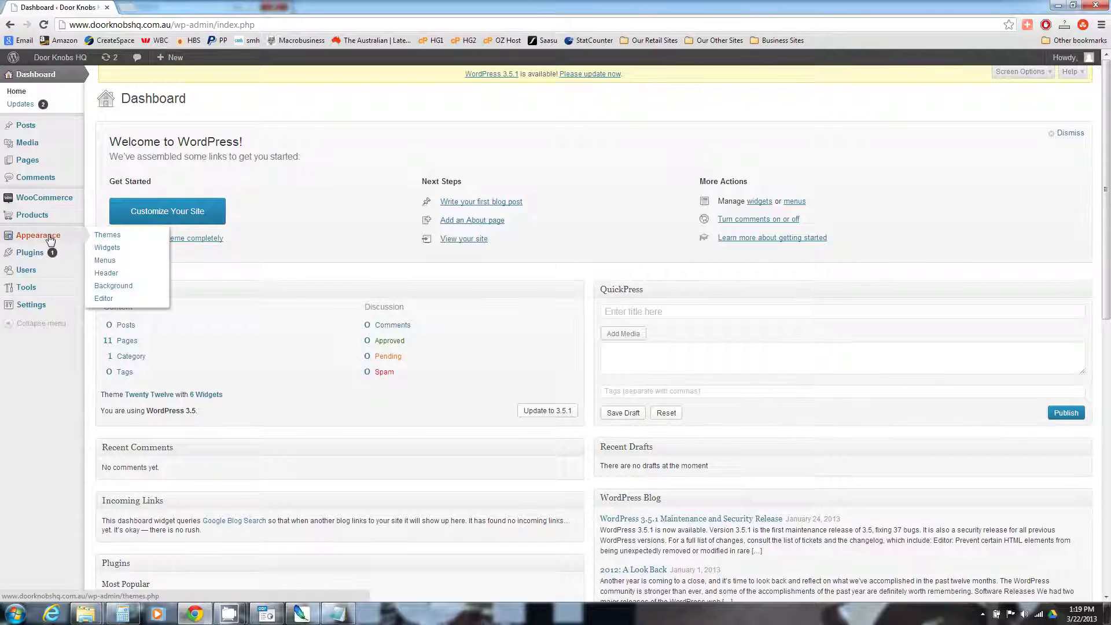
{"action": "left_click", "coordinate": [122, 238]}
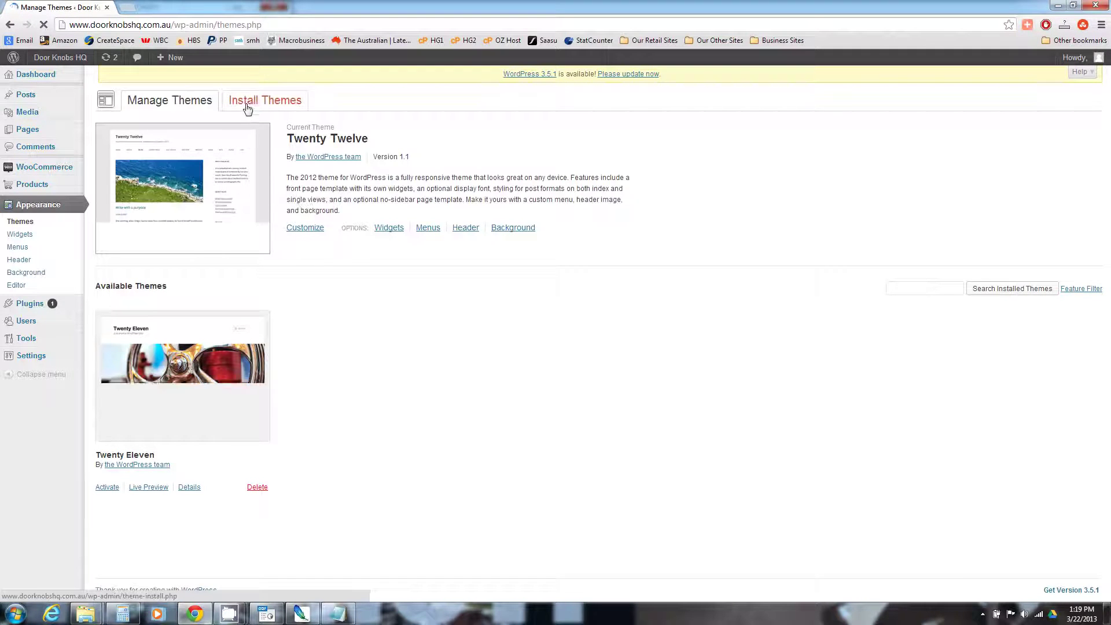
{"action": "left_click", "coordinate": [249, 103]}
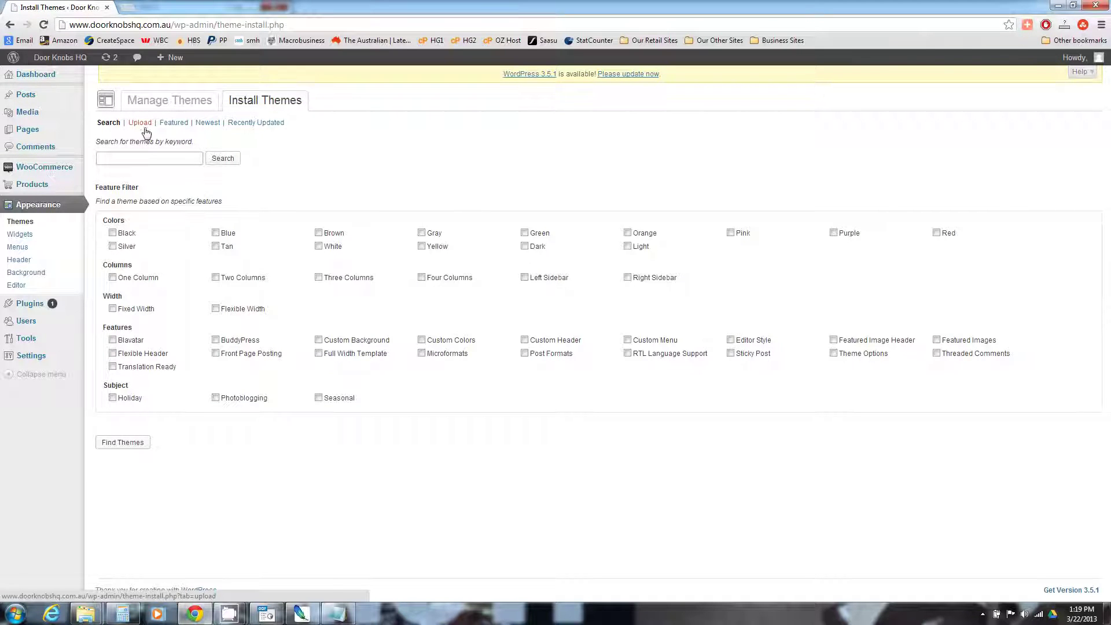
{"action": "left_click", "coordinate": [144, 125]}
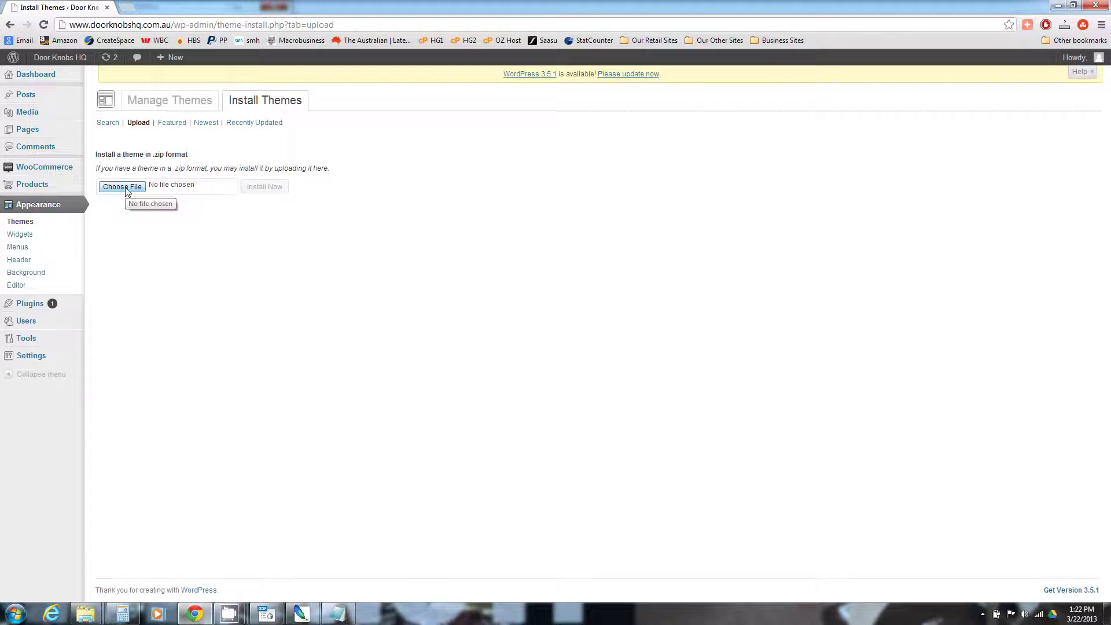
{"action": "left_click", "coordinate": [126, 191]}
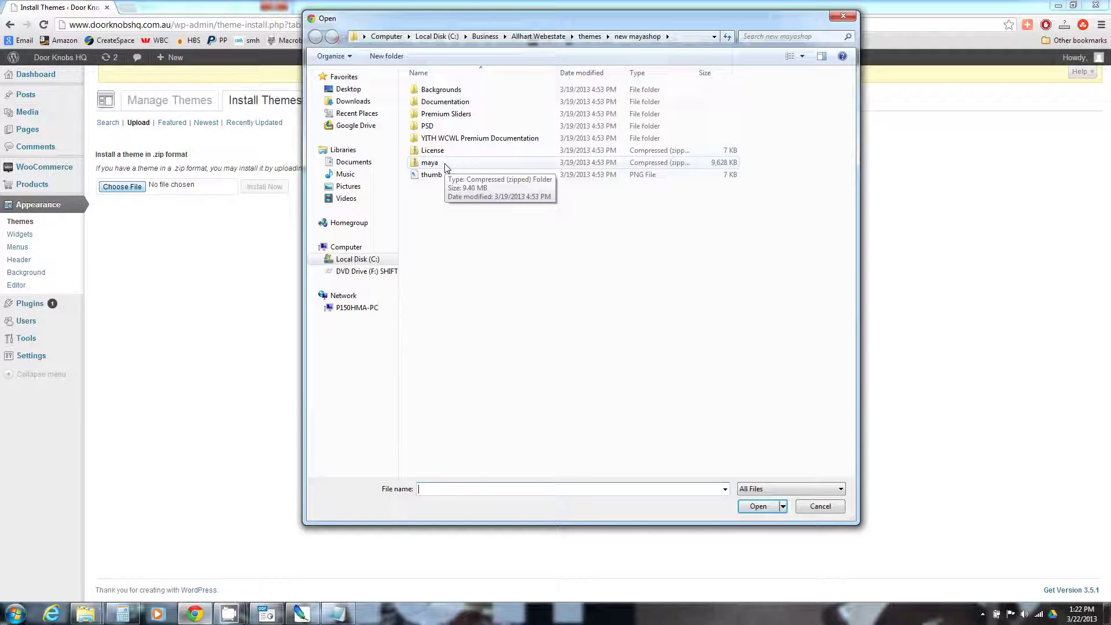
{"action": "left_click", "coordinate": [445, 164]}
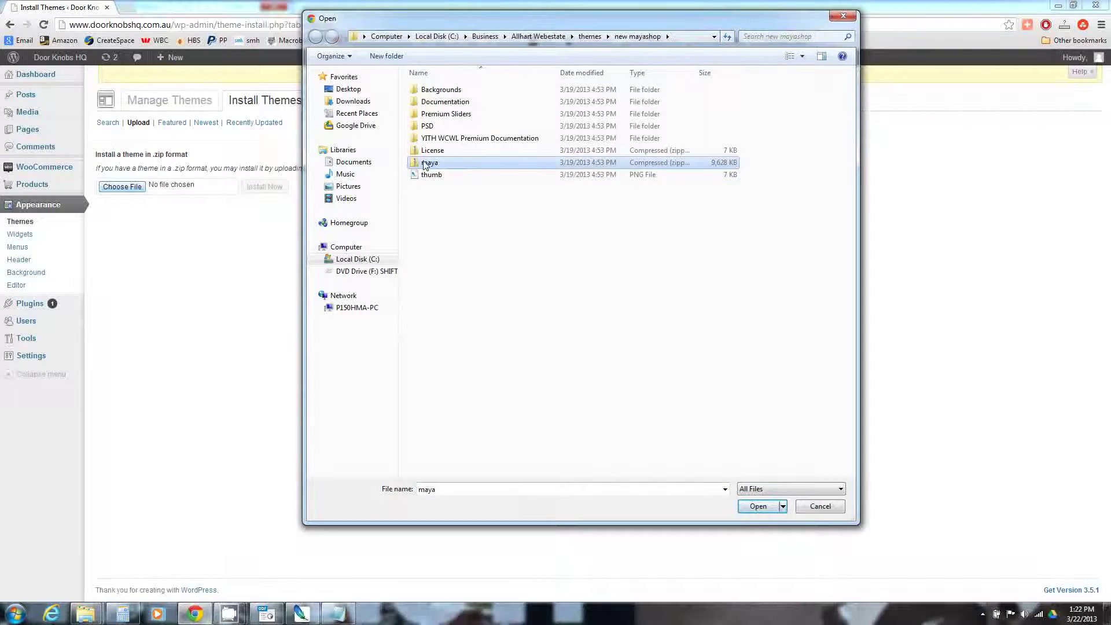
{"action": "left_click", "coordinate": [754, 507]}
{"action": "left_click", "coordinate": [265, 188]}
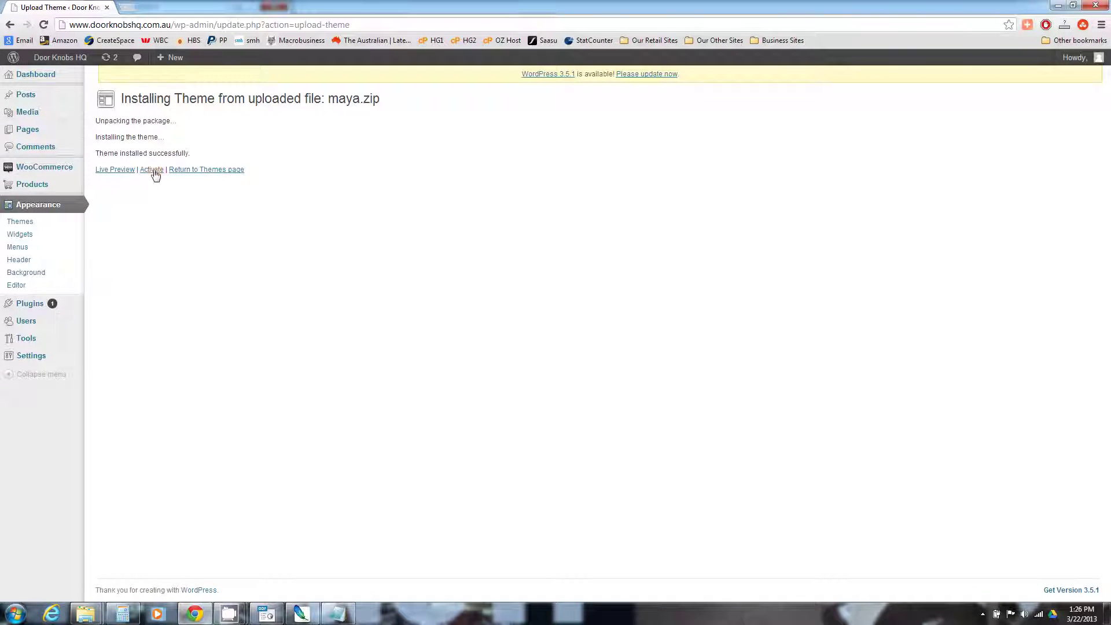
{"action": "left_click", "coordinate": [154, 171]}
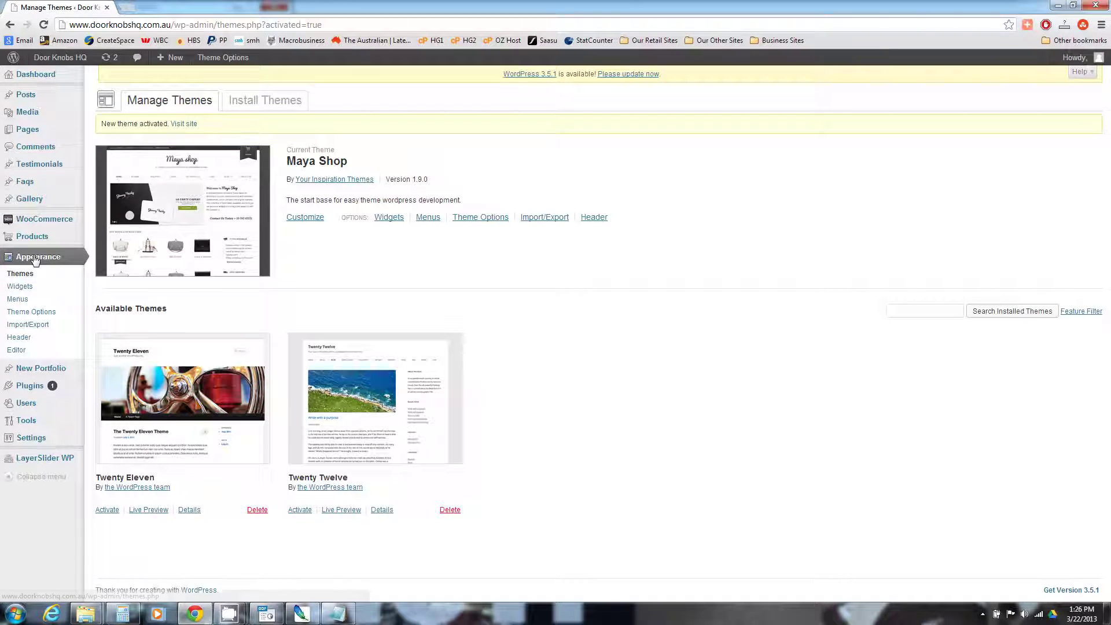
Open the activated theme's options and review the settings in the General section, including layout, favicon, custom style and date format
{"action": "left_click", "coordinate": [37, 313]}
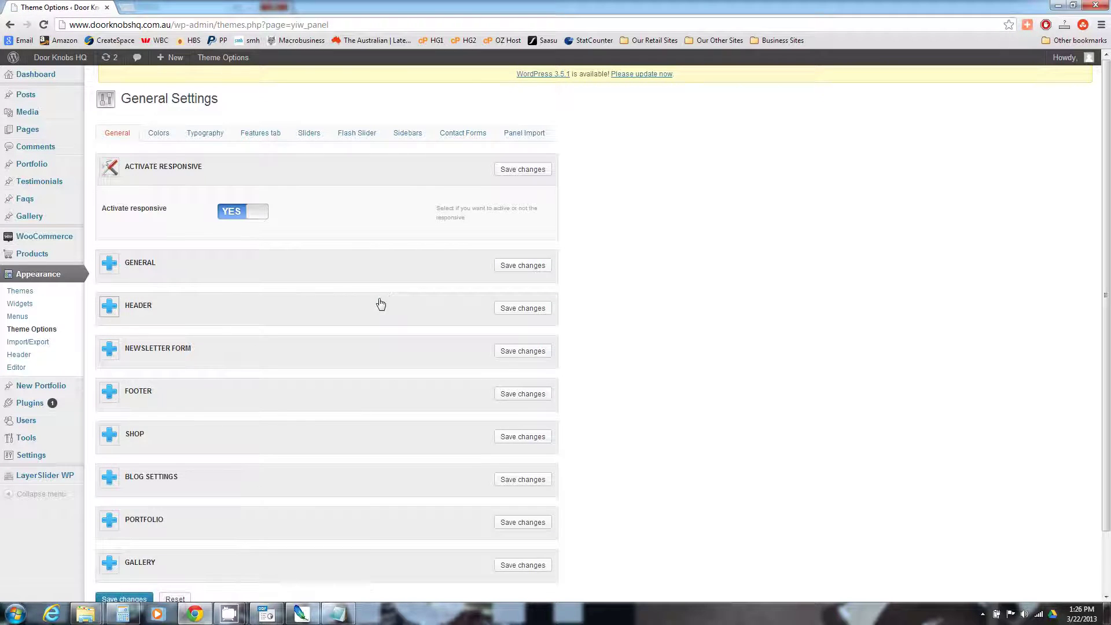
{"action": "scroll", "coordinate": [588, 254], "scroll_direction": "down", "scroll_amount": 3}
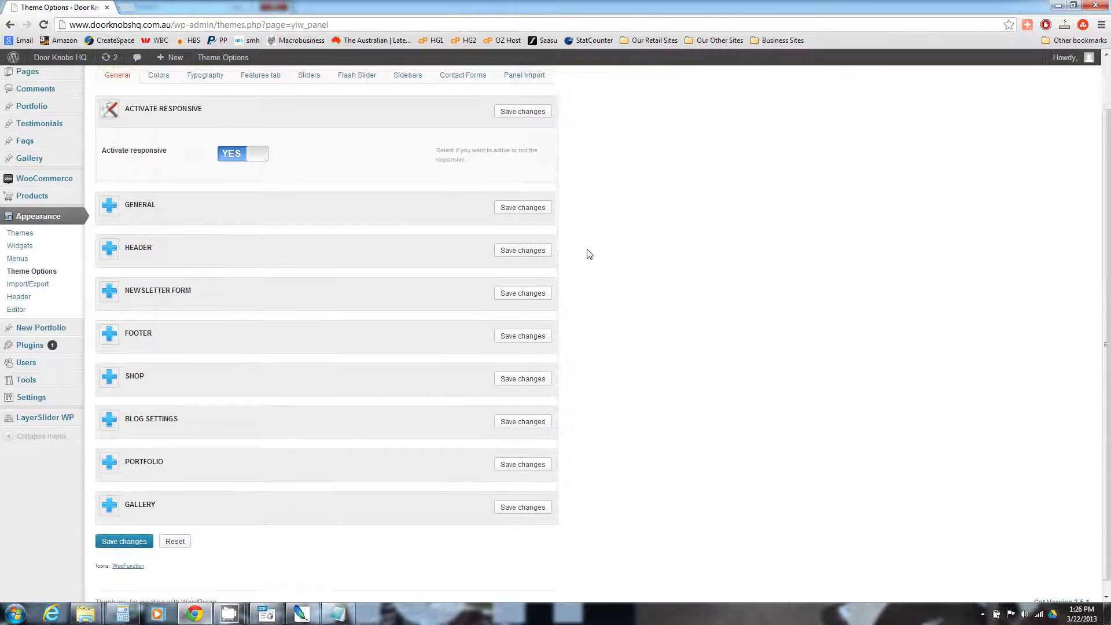
{"action": "scroll", "coordinate": [586, 258], "scroll_direction": "up", "scroll_amount": 3}
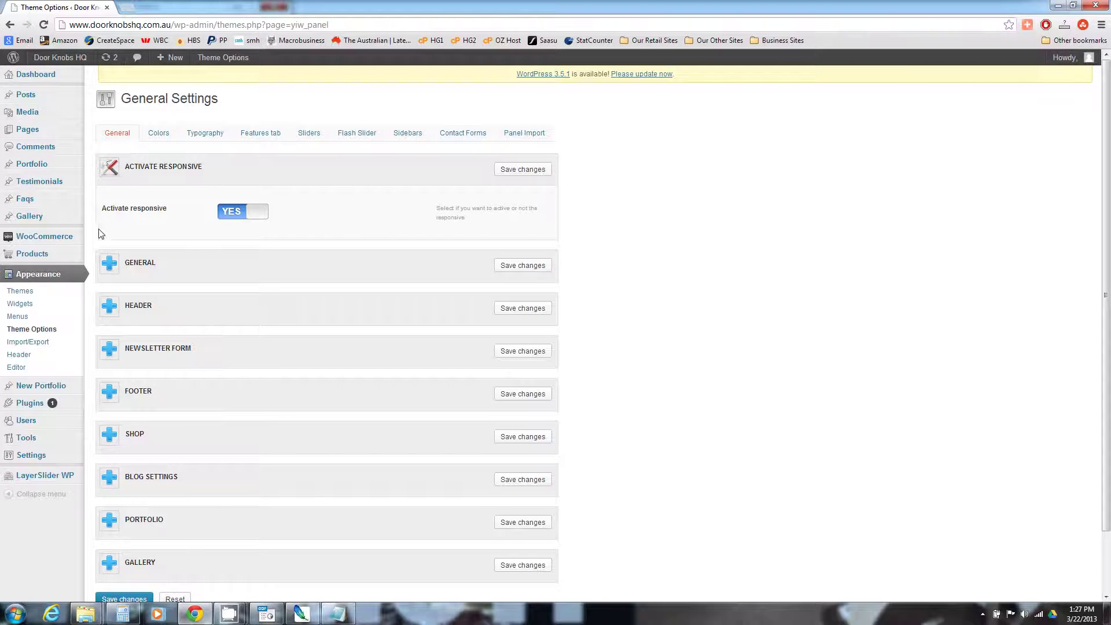
{"action": "left_click", "coordinate": [111, 263]}
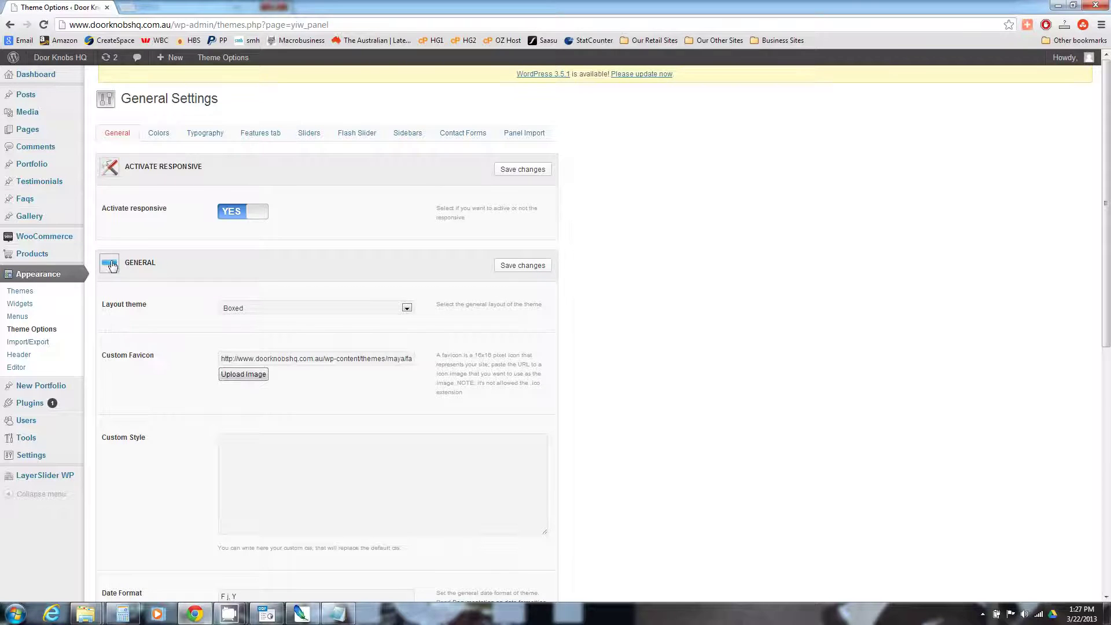
{"action": "scroll", "coordinate": [130, 277], "scroll_direction": "down", "scroll_amount": 2}
{"action": "scroll", "coordinate": [130, 280], "scroll_direction": "down", "scroll_amount": 2}
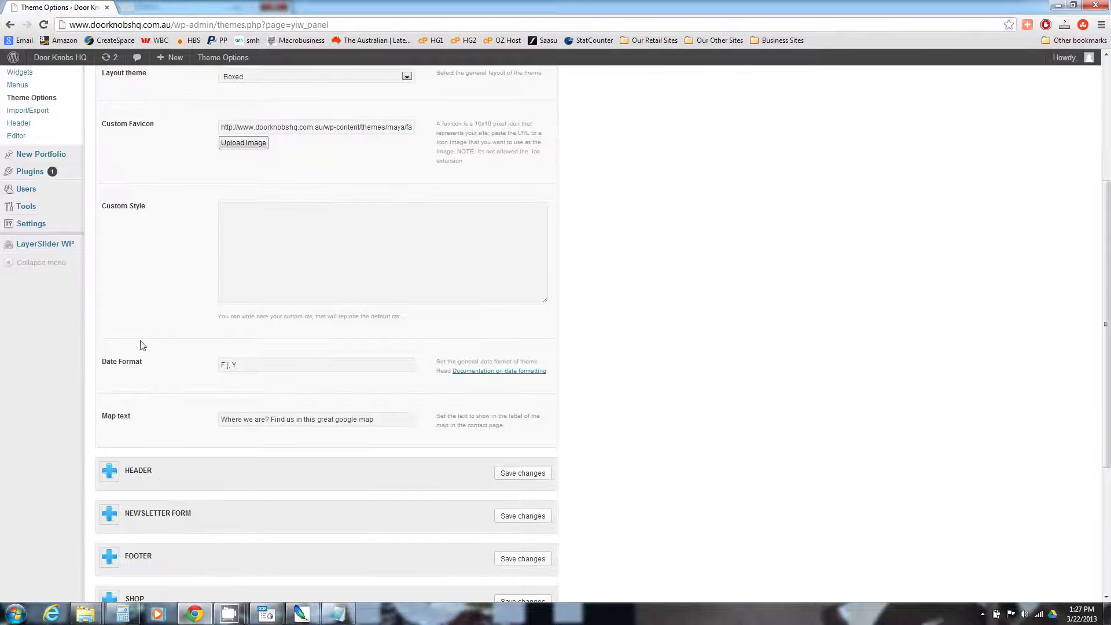
{"action": "scroll", "coordinate": [178, 350], "scroll_direction": "up", "scroll_amount": 4}
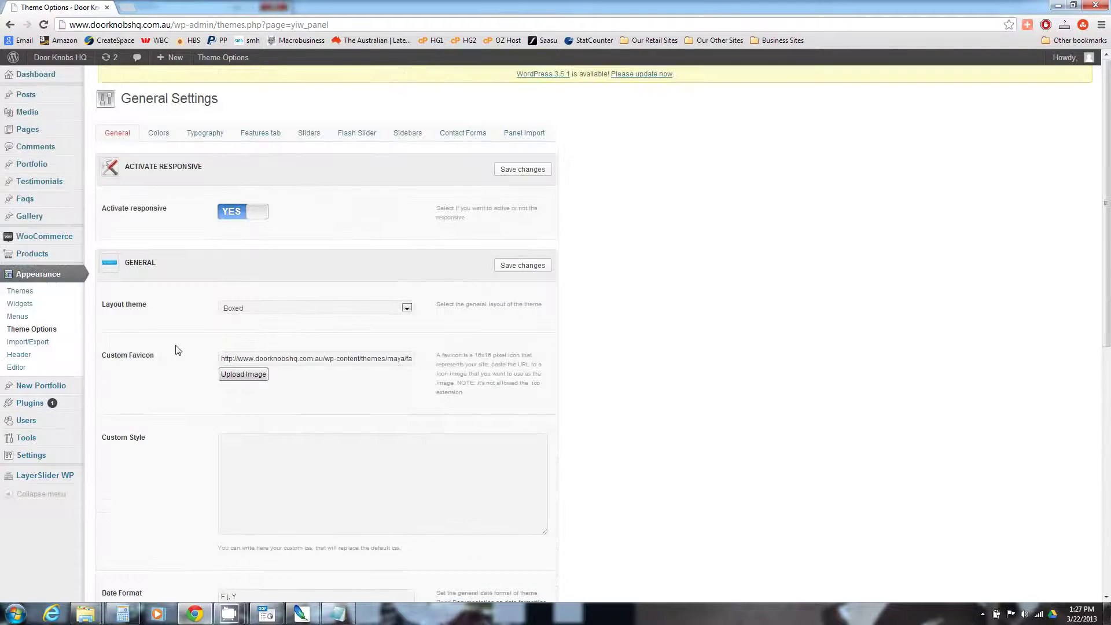
{"action": "left_click", "coordinate": [108, 266]}
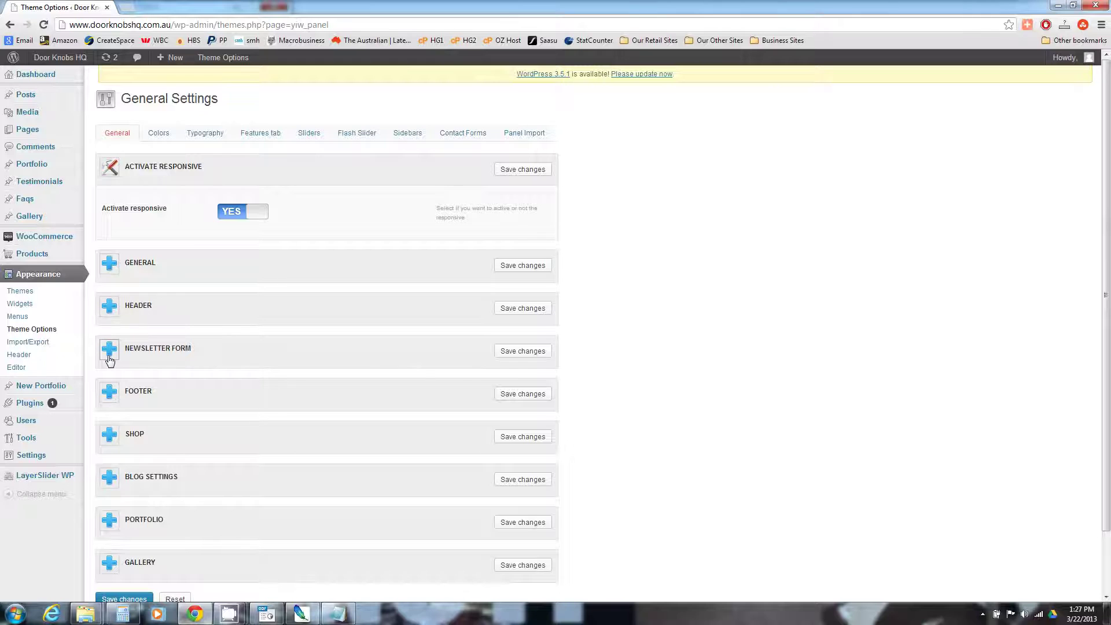
Clear the "Powered by" credit from the right footer copyright text in the Footer section
{"action": "left_click", "coordinate": [109, 392]}
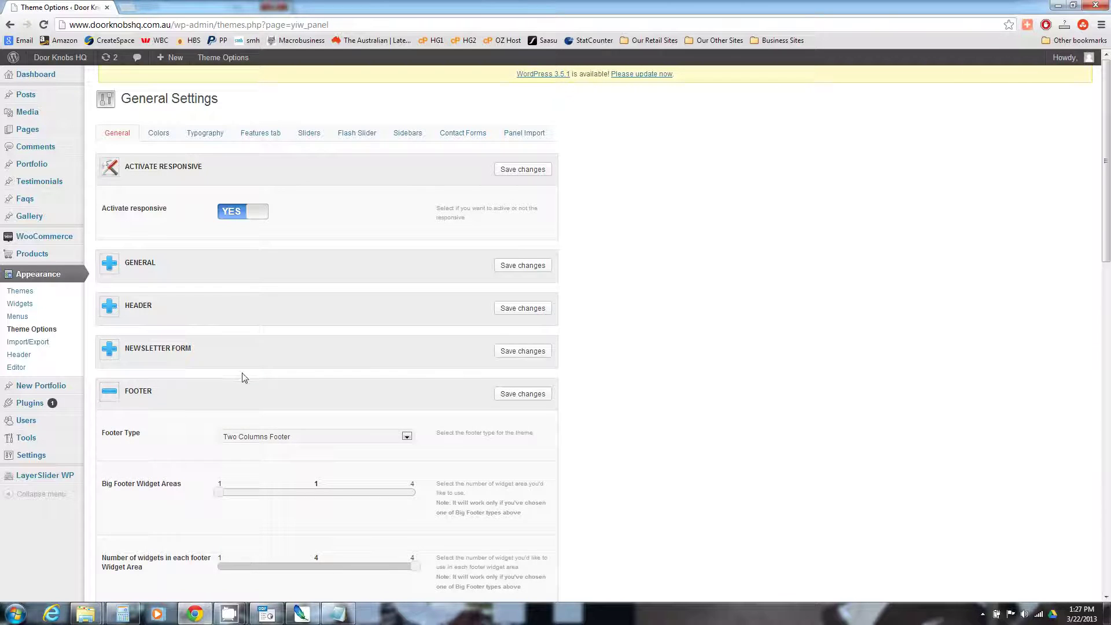
{"action": "scroll", "coordinate": [188, 410], "scroll_direction": "down", "scroll_amount": 8}
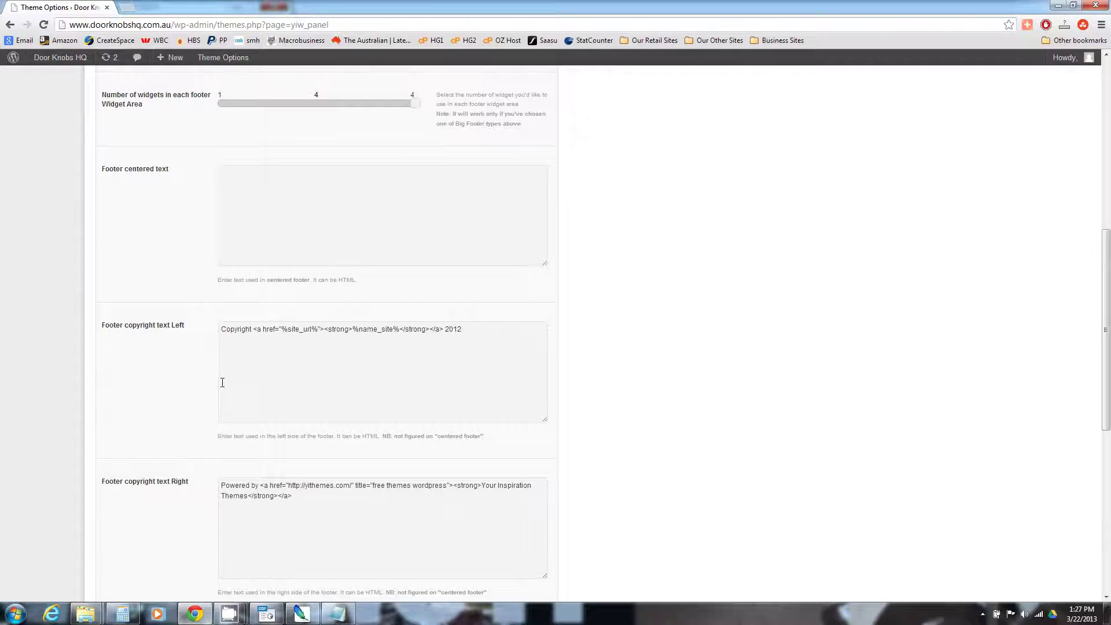
{"action": "left_click", "coordinate": [316, 496]}
{"action": "left_click_drag", "start_coordinate": [316, 496], "coordinate": [166, 469]}
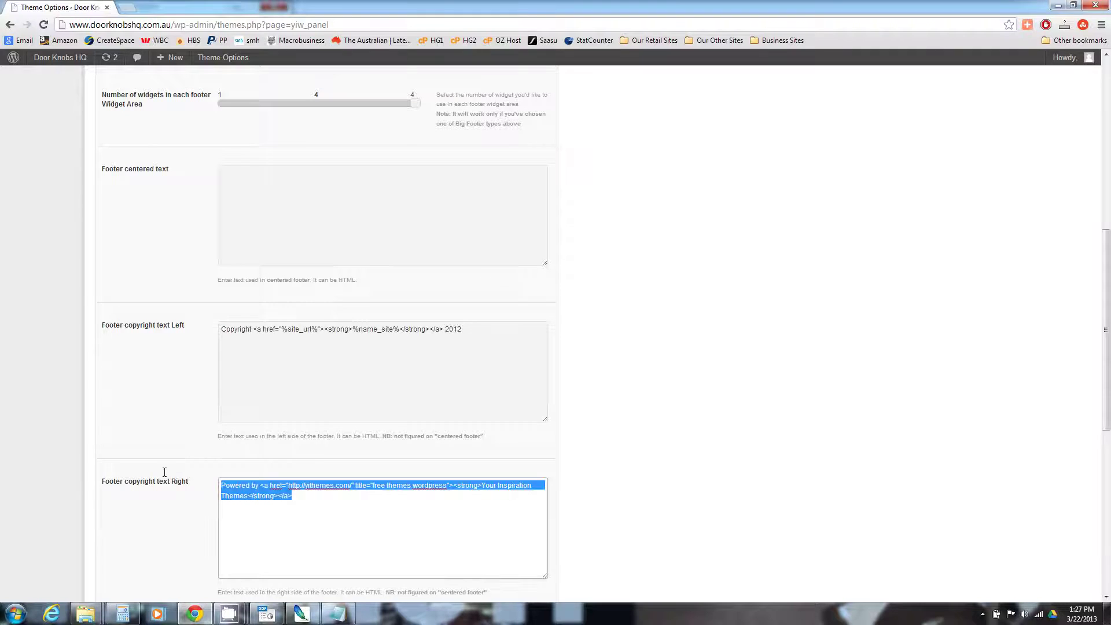
{"action": "key", "text": "Delete"}
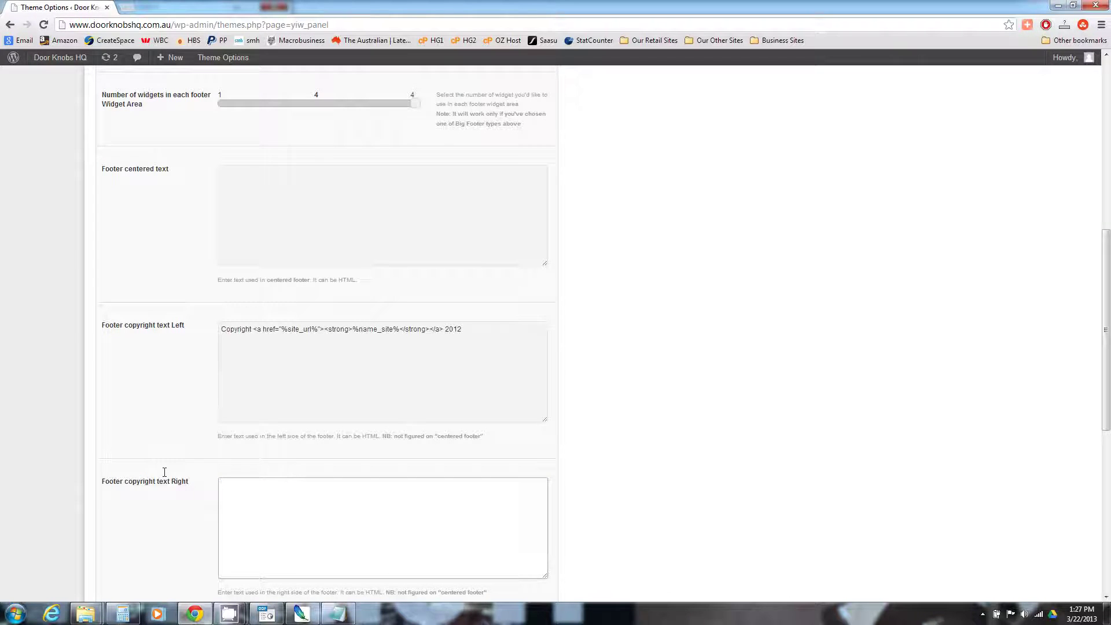
Move the left footer copyright text into the right copyright field with the year set to 2013, and save the footer settings
{"action": "scroll", "coordinate": [193, 439], "scroll_direction": "down", "scroll_amount": 1}
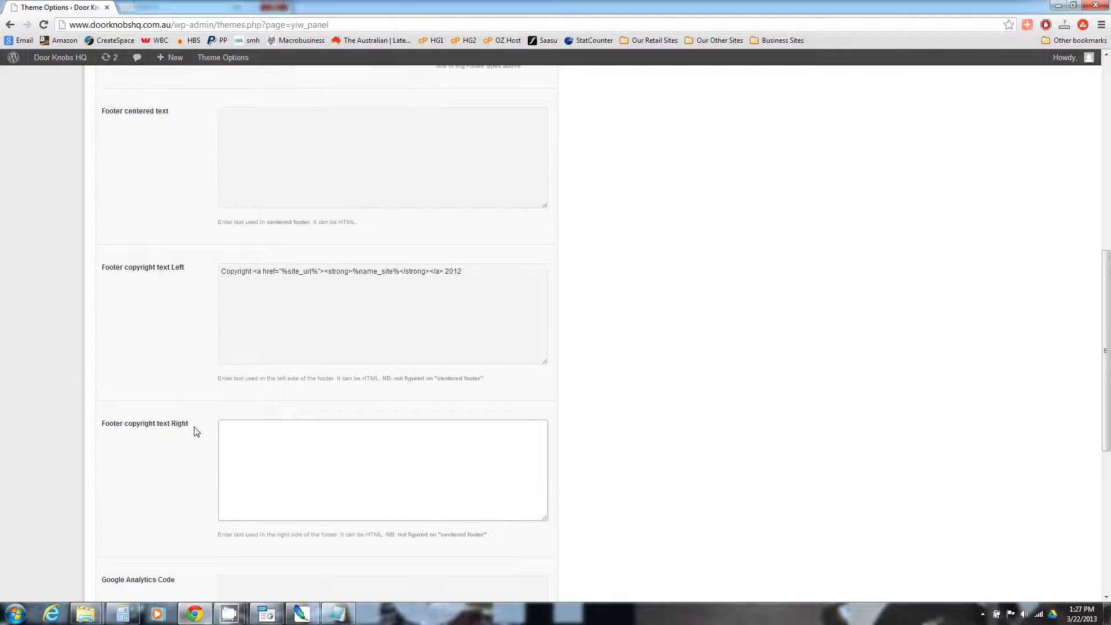
{"action": "left_click_drag", "start_coordinate": [473, 274], "coordinate": [182, 267]}
{"action": "key", "text": "ctrl+x"}
{"action": "left_click", "coordinate": [310, 446]}
{"action": "key", "text": "ctrl+v"}
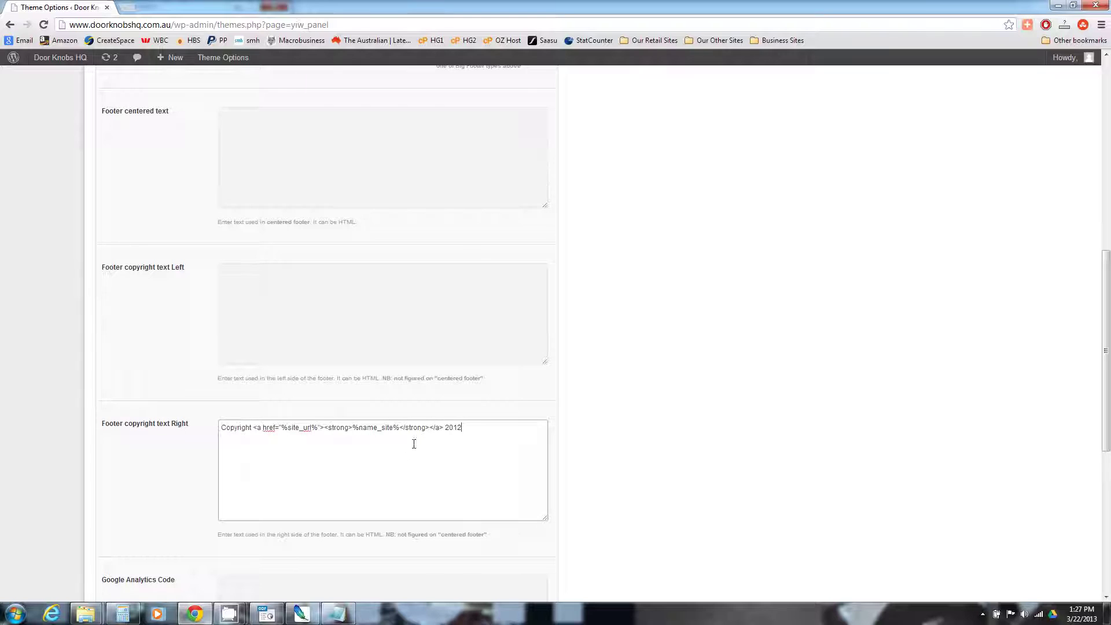
{"action": "key", "text": "BackSpace"}
{"action": "left_click", "coordinate": [631, 440]}
{"action": "scroll", "coordinate": [621, 453], "scroll_direction": "down", "scroll_amount": 4}
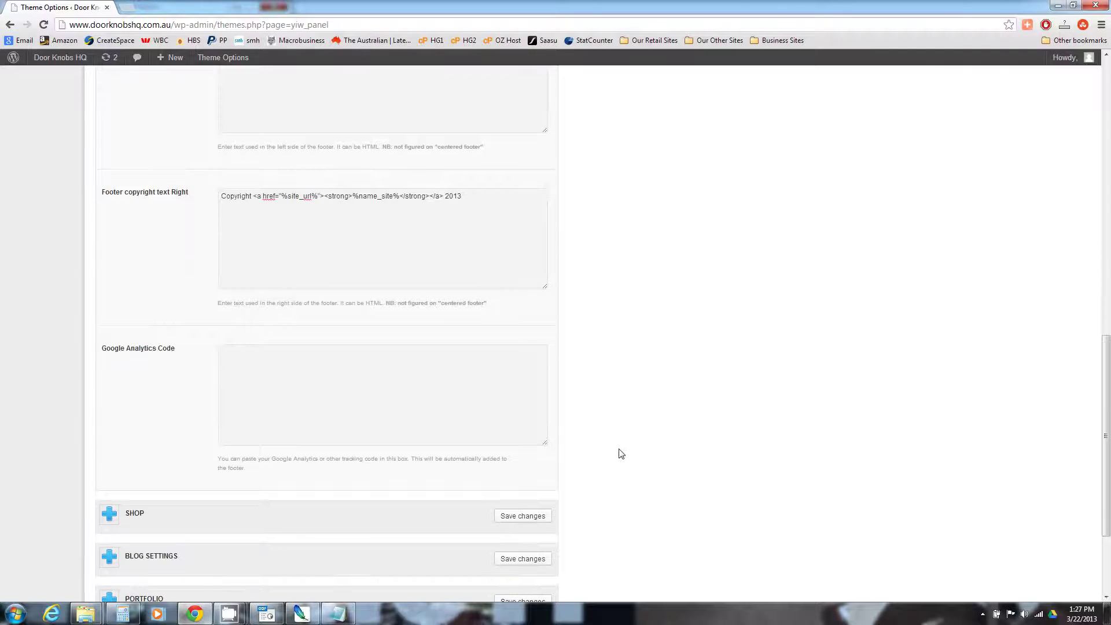
{"action": "scroll", "coordinate": [586, 485], "scroll_direction": "up", "scroll_amount": 10}
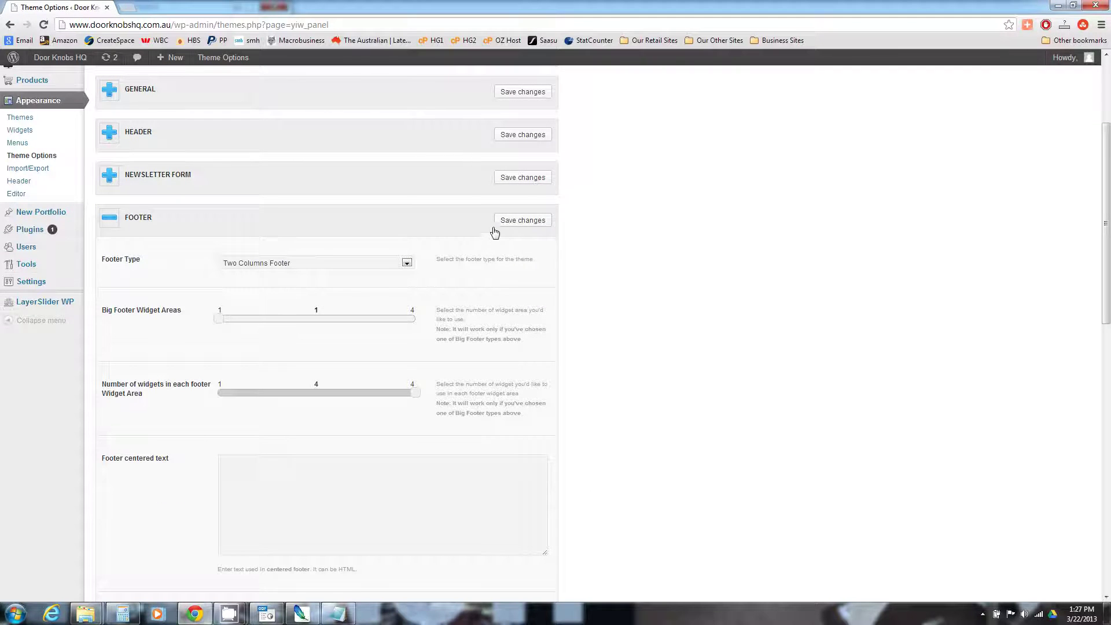
{"action": "left_click", "coordinate": [523, 219]}
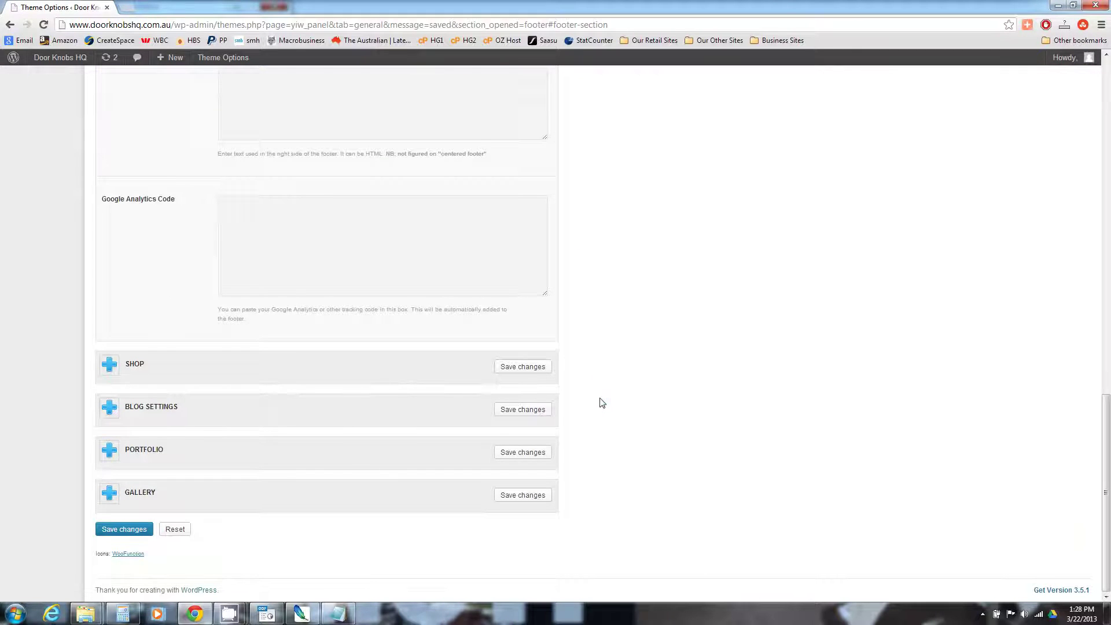
Set the number of products to show on the shop's products page to 12 and save the Shop settings
{"action": "left_click", "coordinate": [111, 369]}
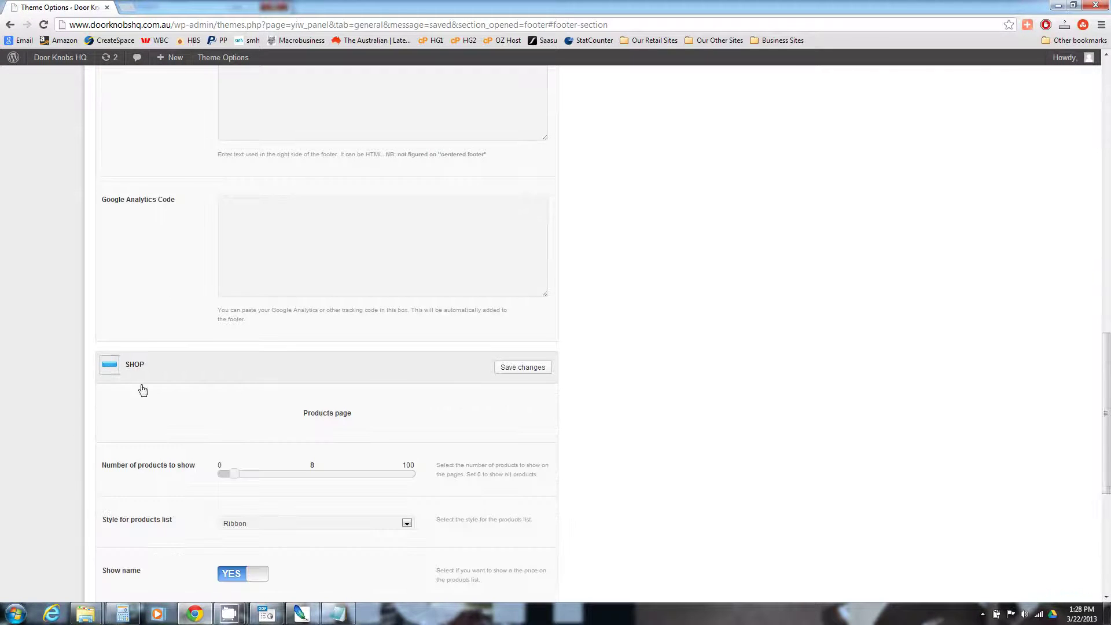
{"action": "scroll", "coordinate": [116, 422], "scroll_direction": "down", "scroll_amount": 3}
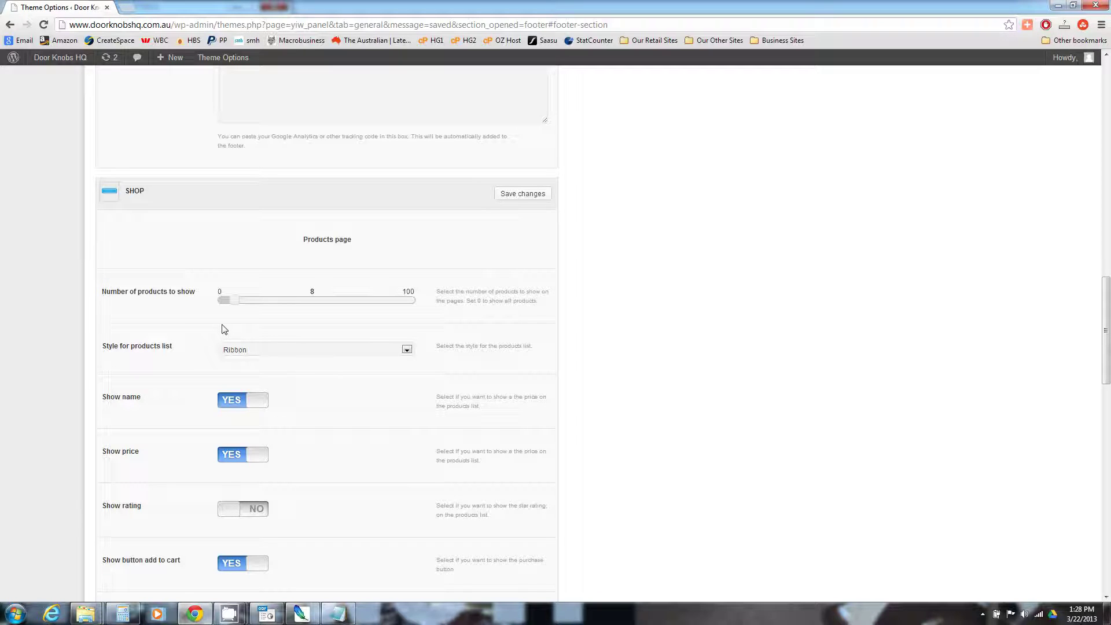
{"action": "left_click_drag", "start_coordinate": [235, 299], "coordinate": [244, 303]}
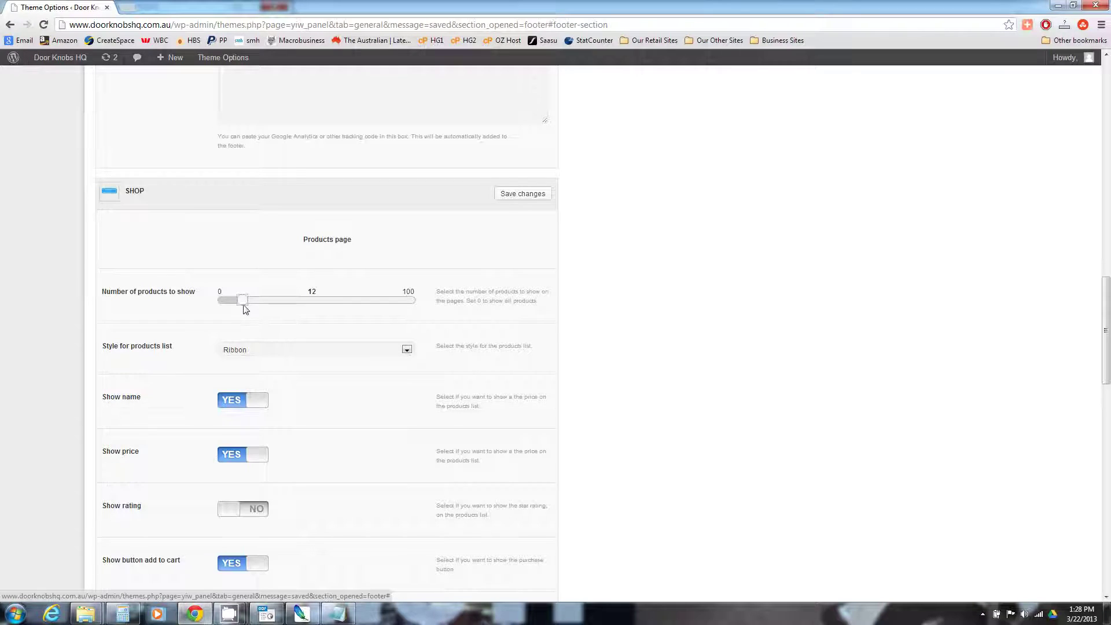
{"action": "left_click", "coordinate": [539, 195]}
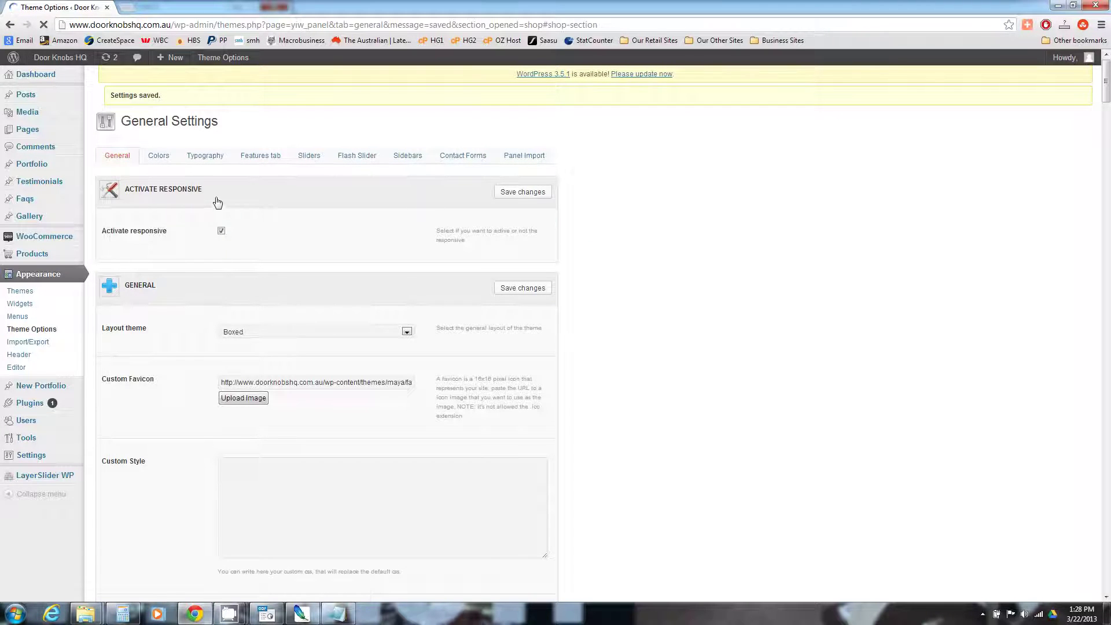
Set the Body Background type to Color Unit in the theme's color settings and save the change
{"action": "scroll", "coordinate": [74, 310], "scroll_direction": "up", "scroll_amount": 10}
{"action": "scroll", "coordinate": [74, 310], "scroll_direction": "up", "scroll_amount": 15}
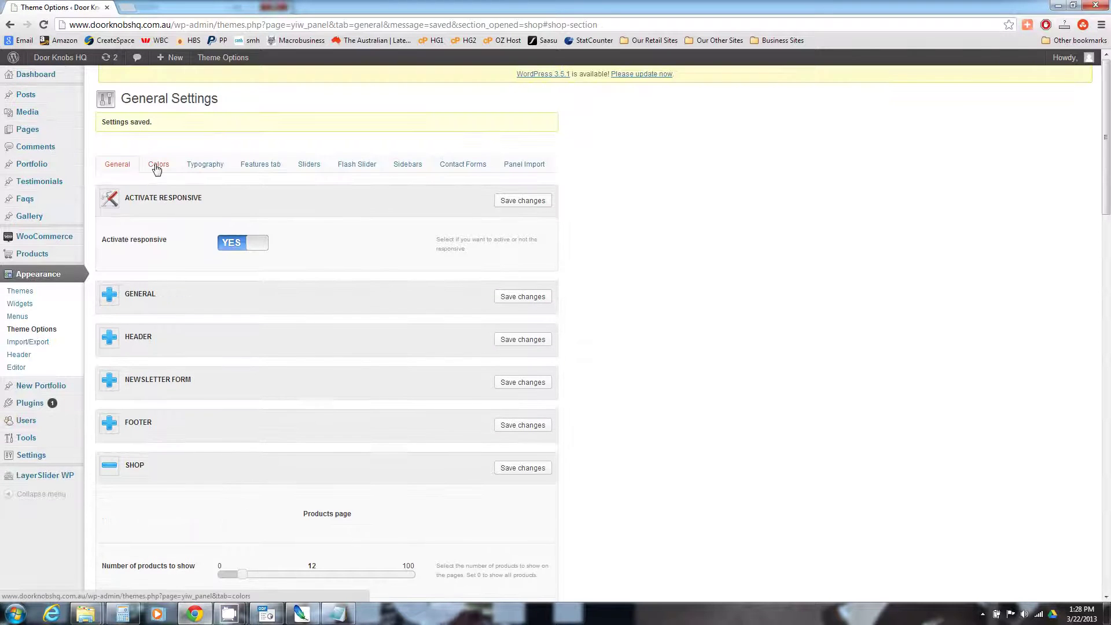
{"action": "left_click", "coordinate": [157, 166]}
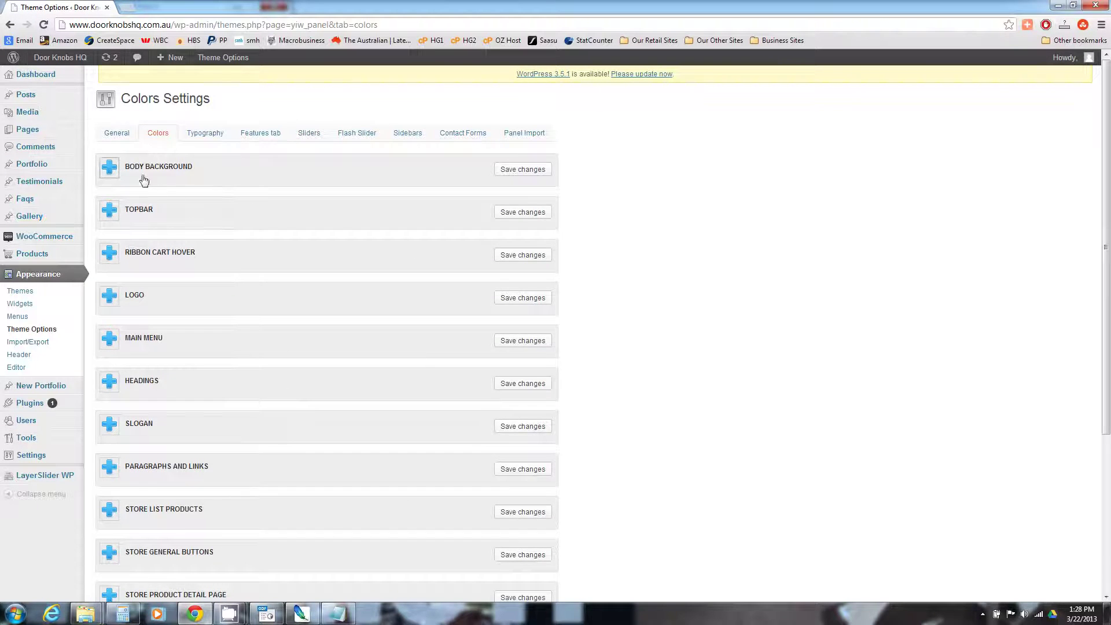
{"action": "left_click", "coordinate": [107, 167]}
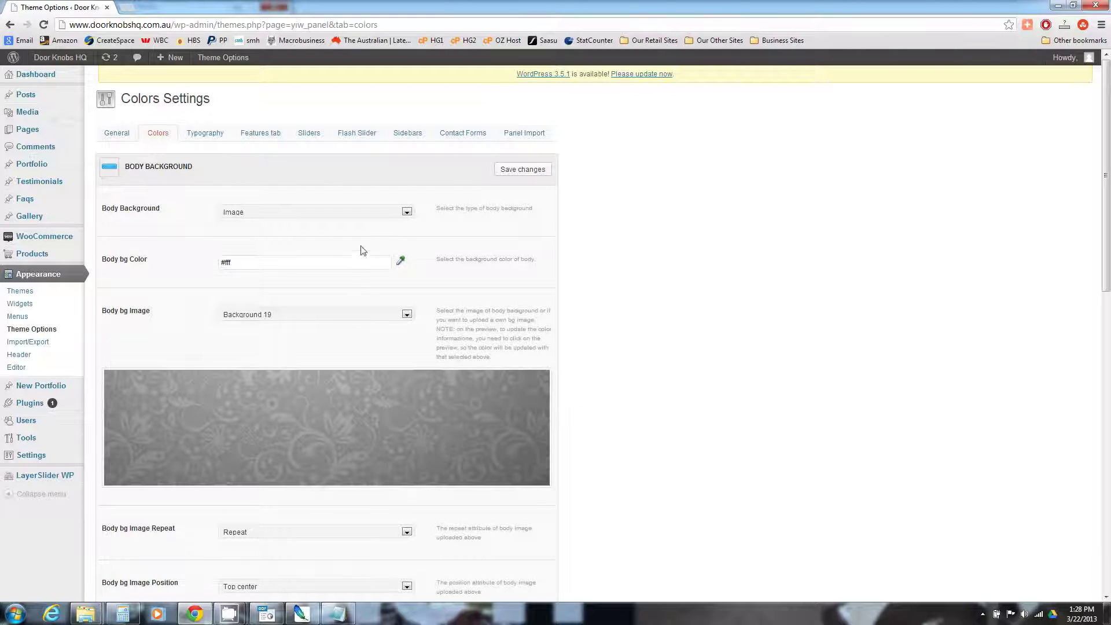
{"action": "left_click", "coordinate": [405, 214]}
{"action": "left_click", "coordinate": [388, 223]}
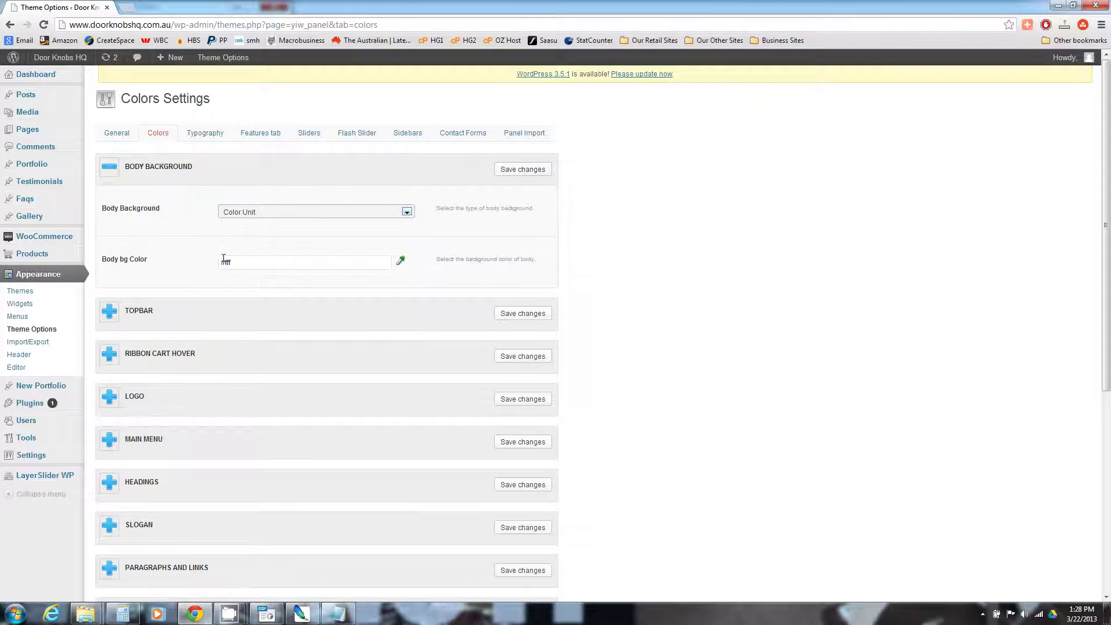
{"action": "left_click", "coordinate": [499, 174]}
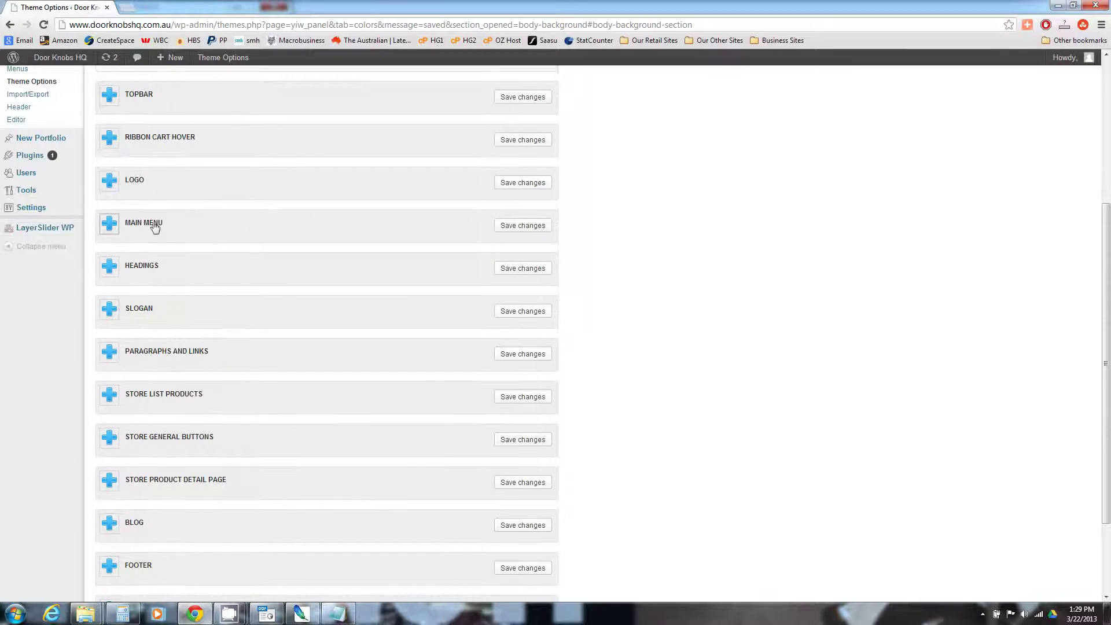
Review the logo color and logo description color settings in the Logo section
{"action": "left_click", "coordinate": [109, 180]}
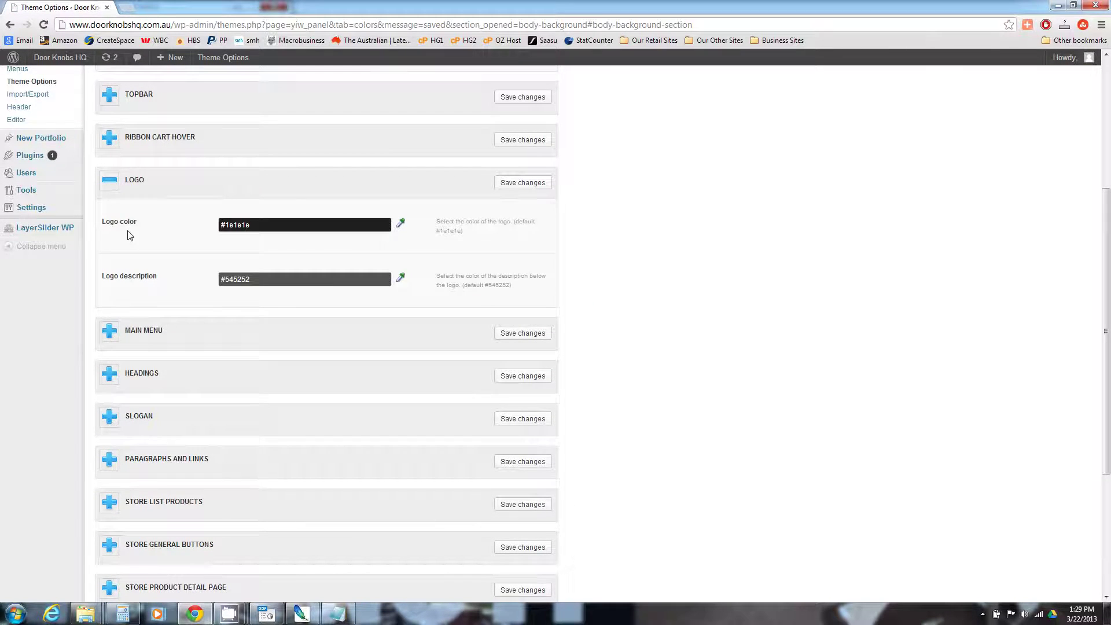
{"action": "left_click", "coordinate": [106, 185]}
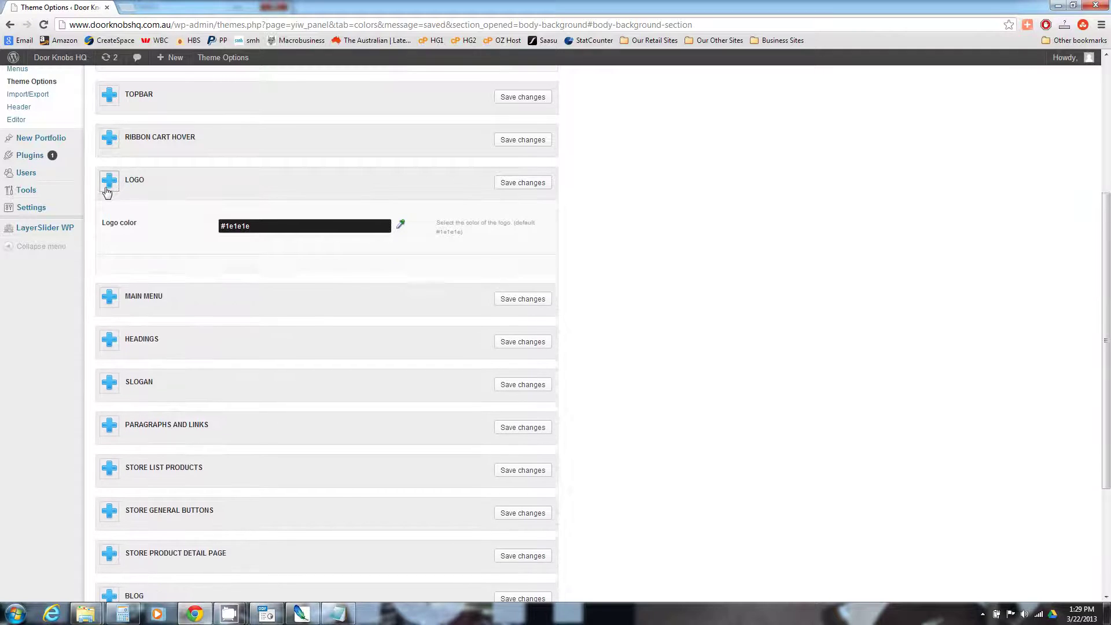
Review the Header section of the theme's general settings, trying the Custom Logo option on and off
{"action": "scroll", "coordinate": [172, 230], "scroll_direction": "up", "scroll_amount": 2}
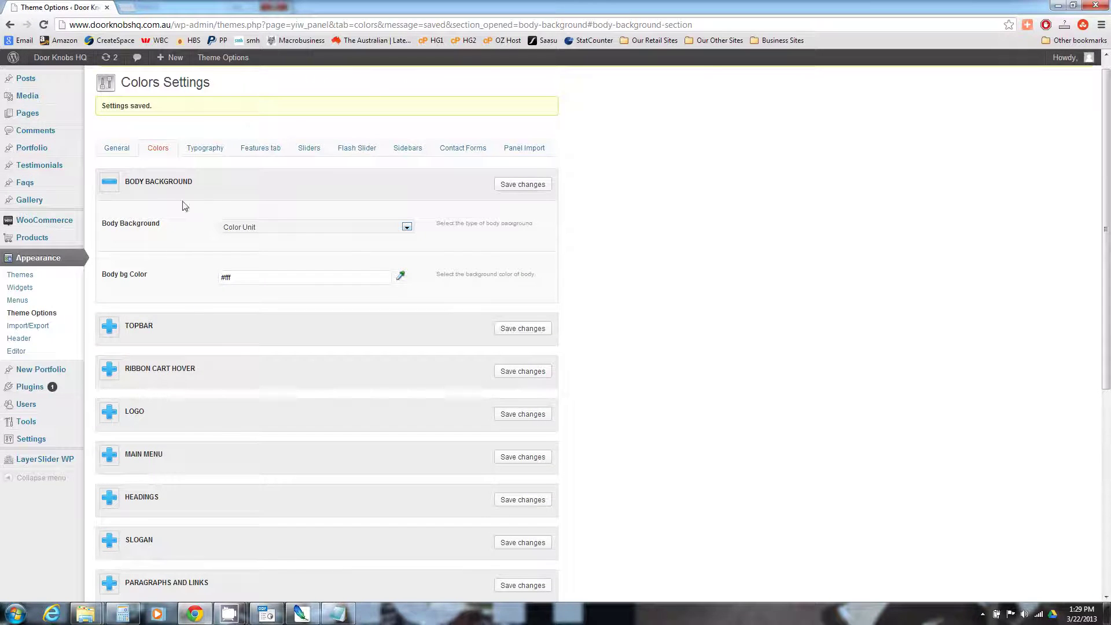
{"action": "left_click", "coordinate": [112, 154]}
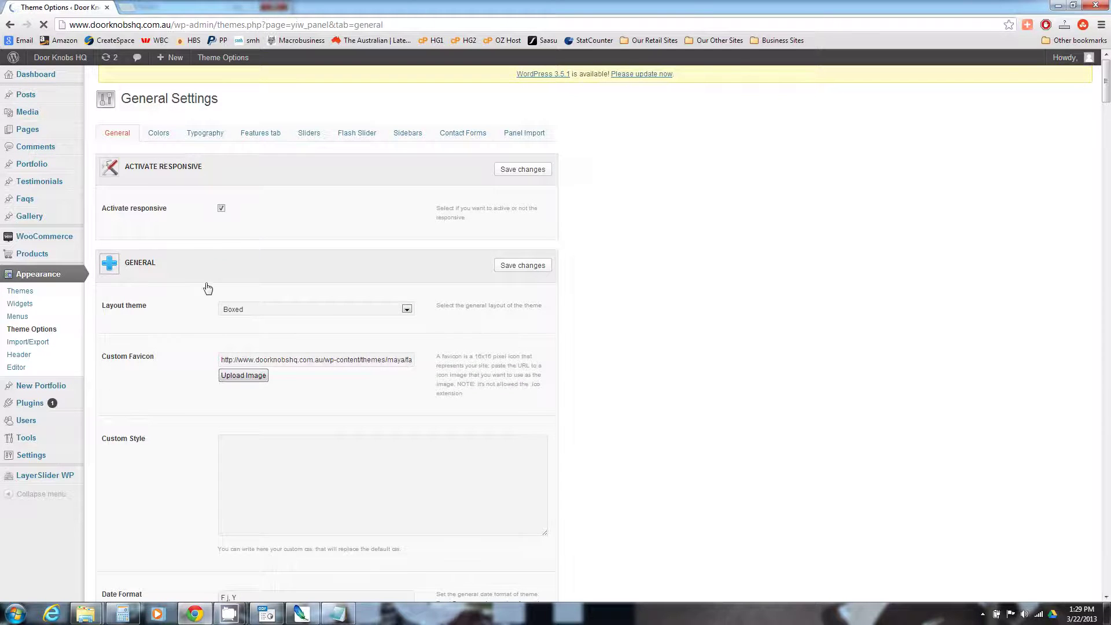
{"action": "scroll", "coordinate": [196, 322], "scroll_direction": "down", "scroll_amount": 2}
{"action": "left_click", "coordinate": [172, 255]}
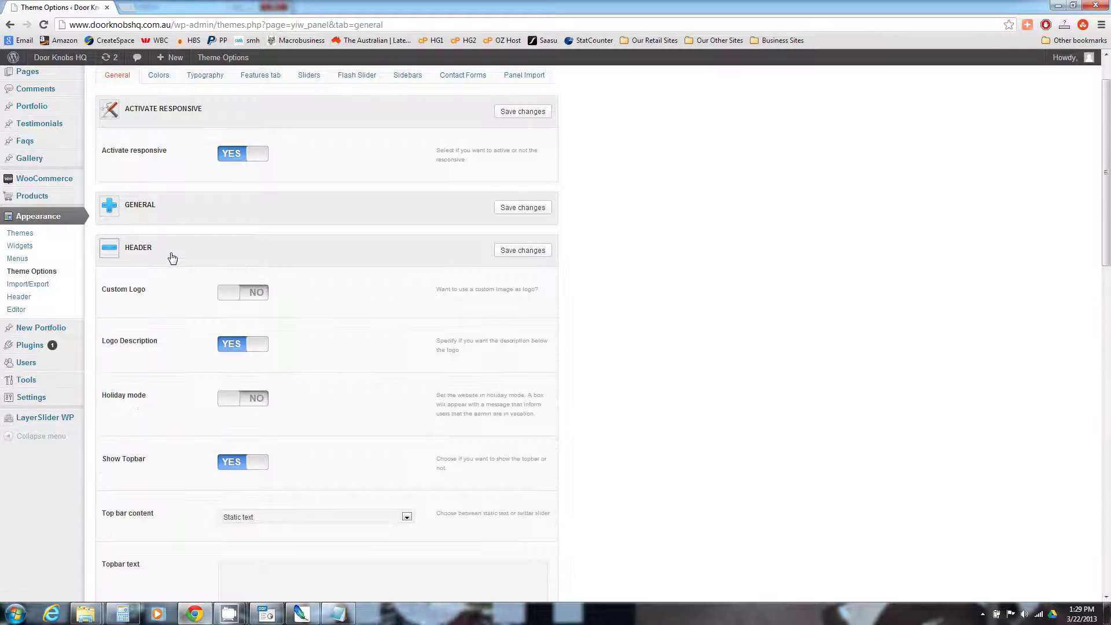
{"action": "scroll", "coordinate": [173, 312], "scroll_direction": "down", "scroll_amount": 1}
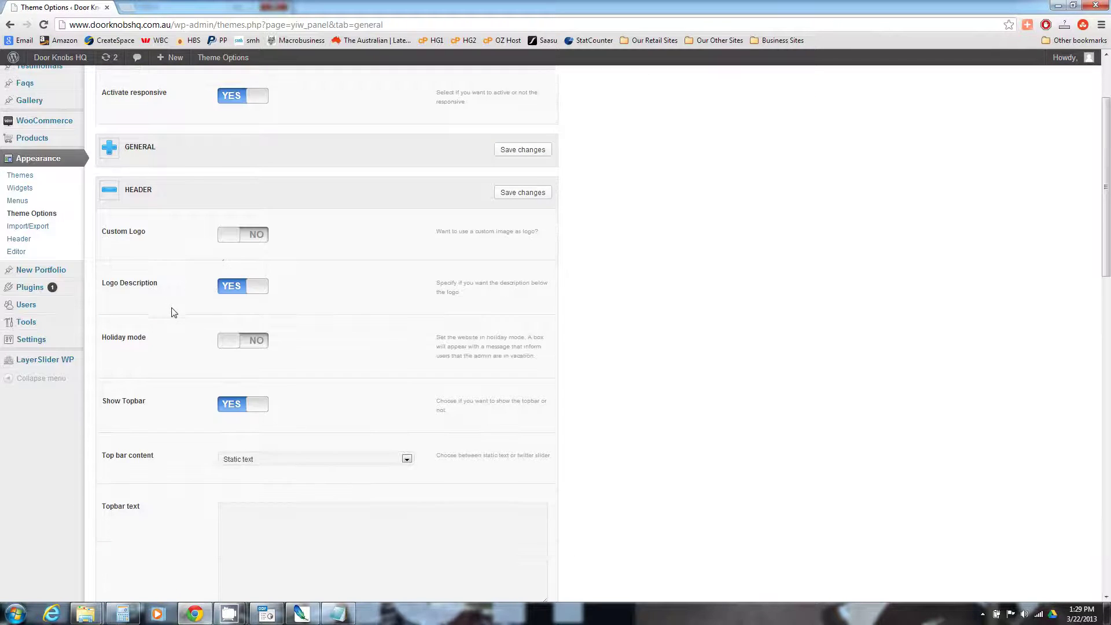
{"action": "left_click", "coordinate": [255, 234]}
{"action": "left_click", "coordinate": [236, 237]}
{"action": "scroll", "coordinate": [344, 208], "scroll_direction": "up", "scroll_amount": 2}
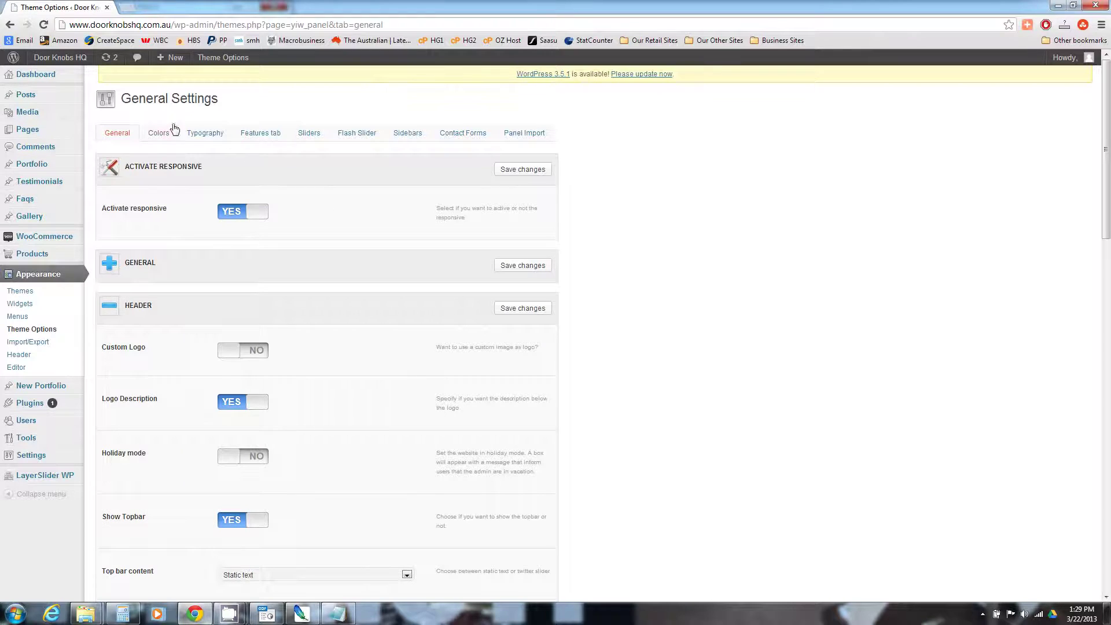
Review the font choices for the logo, navigation, paragraphs and headings in the theme's Typography settings
{"action": "left_click", "coordinate": [213, 135]}
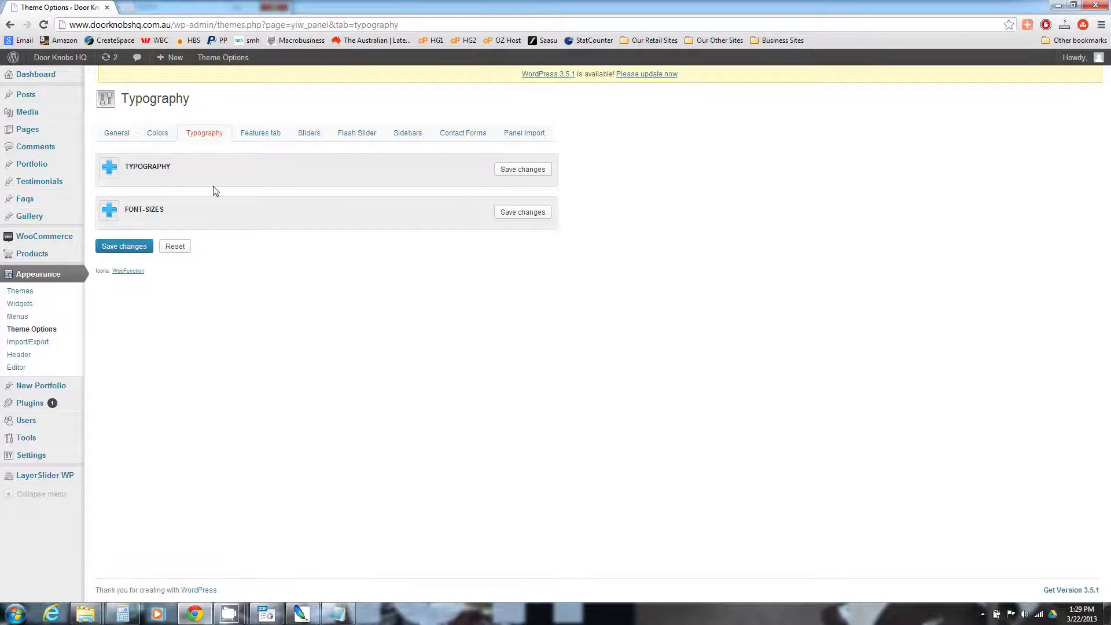
{"action": "left_click", "coordinate": [115, 168]}
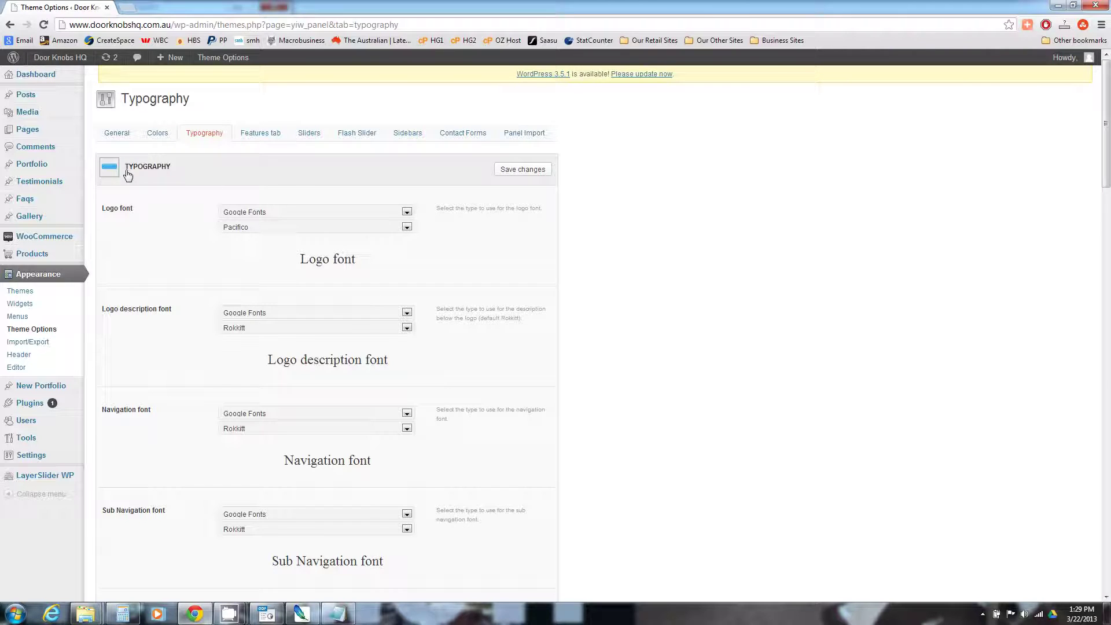
{"action": "scroll", "coordinate": [201, 285], "scroll_direction": "down", "scroll_amount": 4}
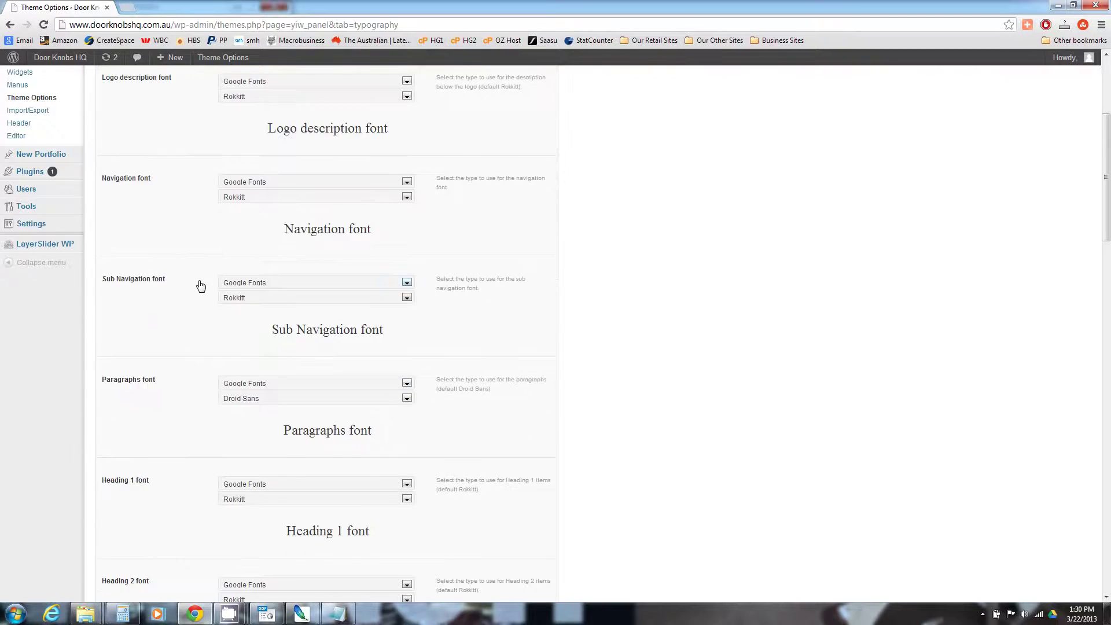
{"action": "scroll", "coordinate": [200, 285], "scroll_direction": "up", "scroll_amount": 4}
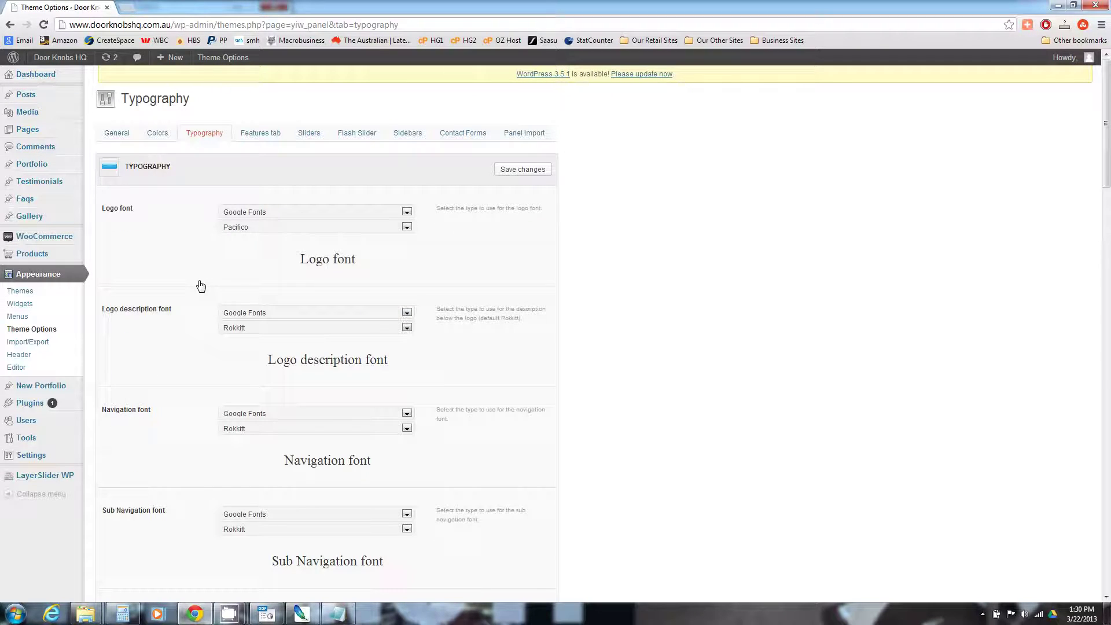
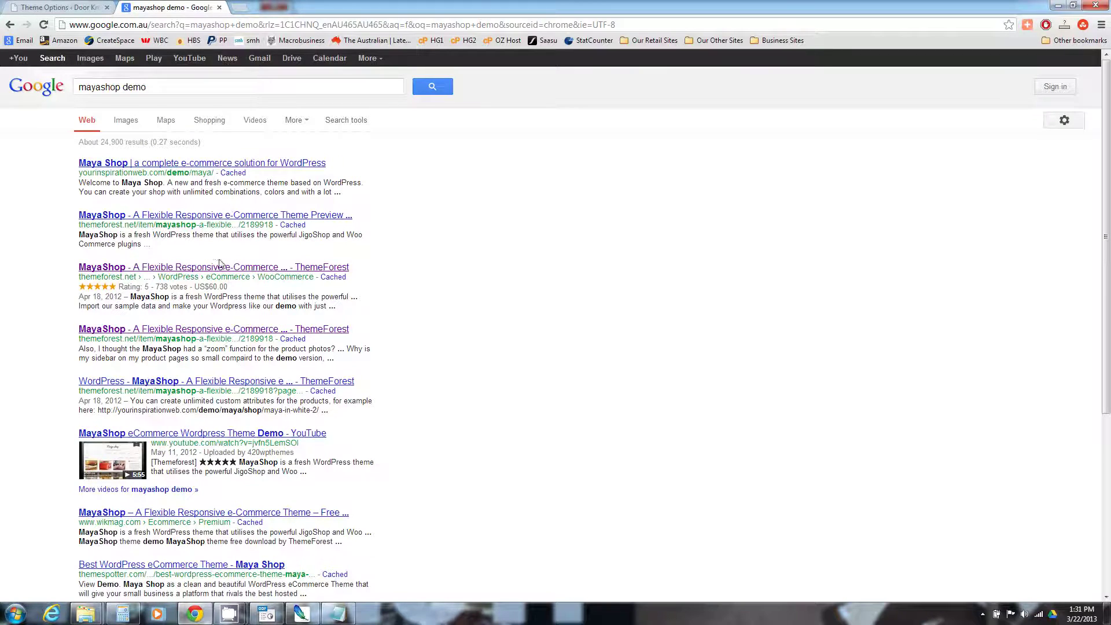
Open the live preview of the MayaShop theme from its ThemeForest listing and close the preview banner
{"action": "left_click", "coordinate": [223, 266]}
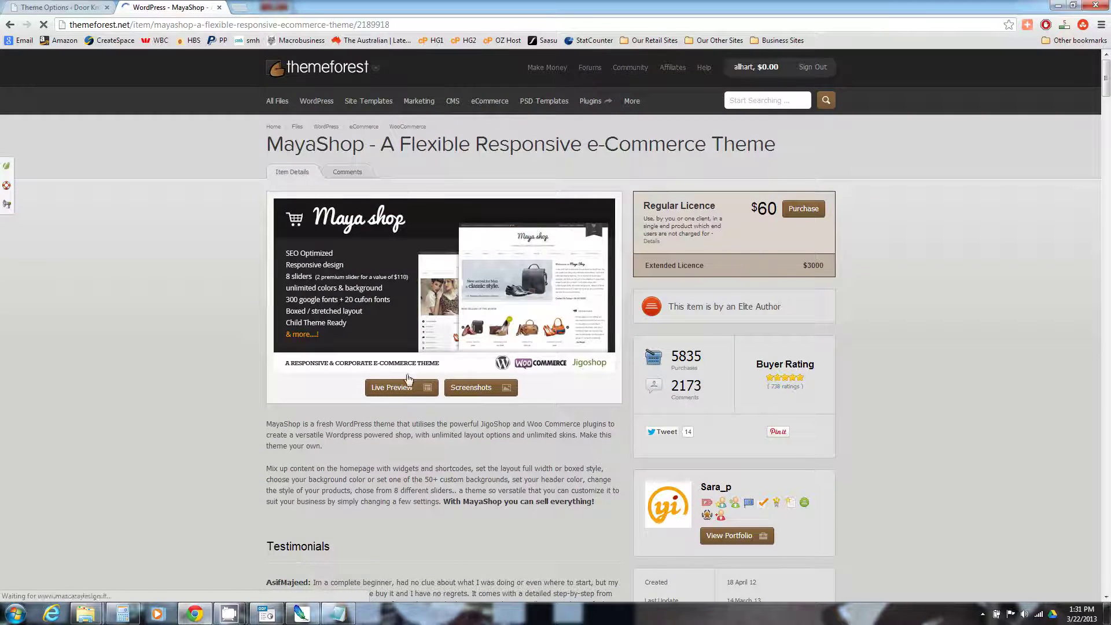
{"action": "left_click", "coordinate": [402, 386]}
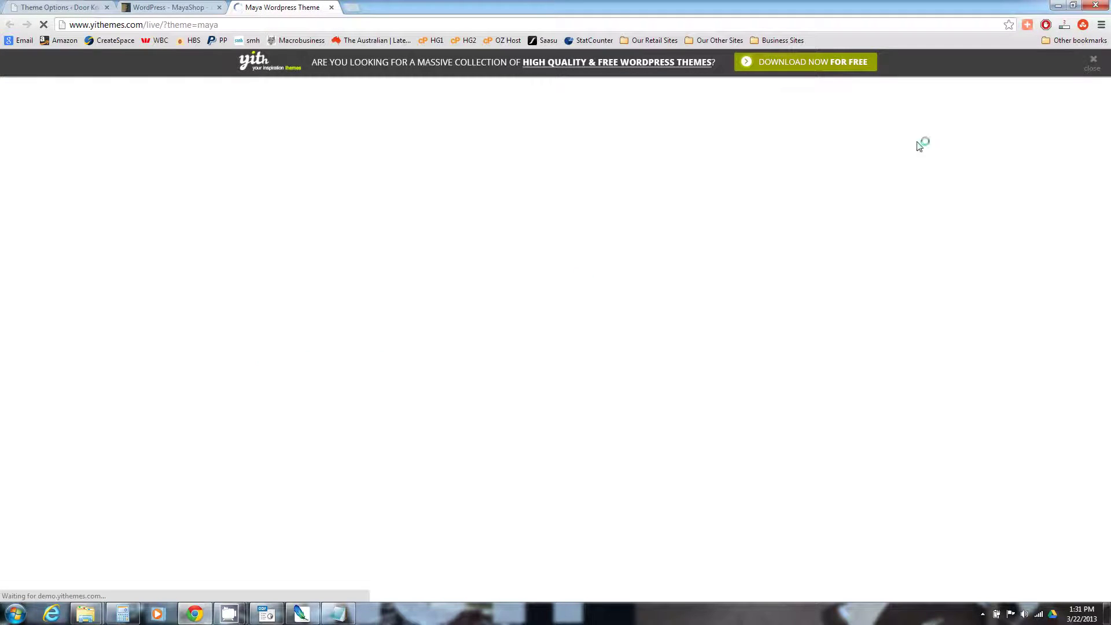
{"action": "left_click", "coordinate": [1093, 62]}
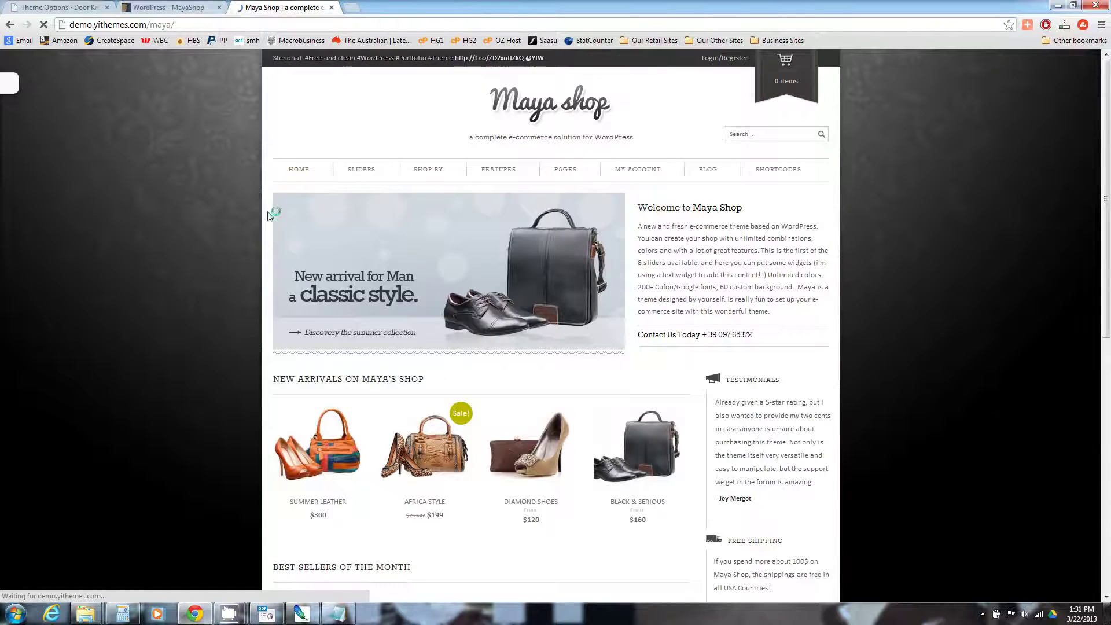
View the Parallax Slider and Nivo slider examples on the Maya Shop demo site
{"action": "mouse_move", "coordinate": [306, 165]}
{"action": "mouse_move", "coordinate": [365, 172]}
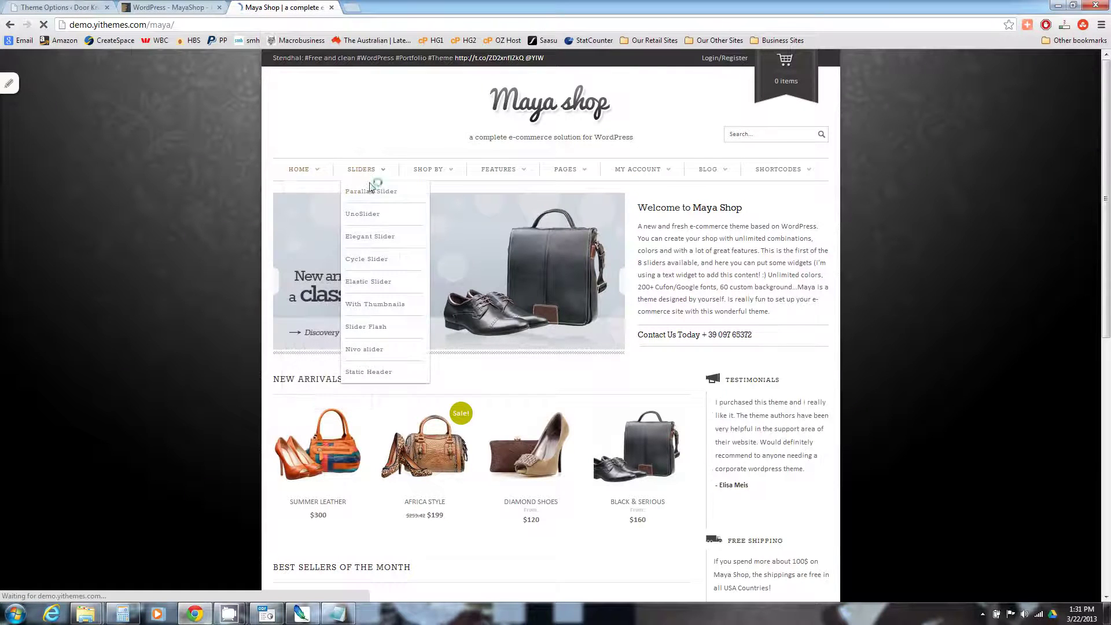
{"action": "left_click", "coordinate": [375, 192]}
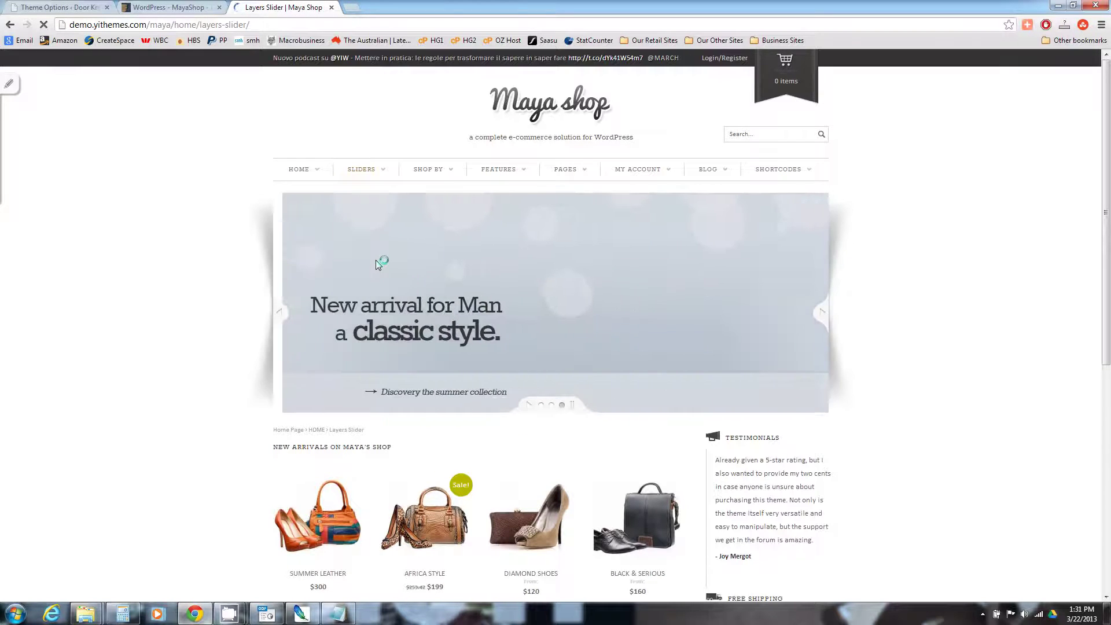
{"action": "mouse_move", "coordinate": [379, 177]}
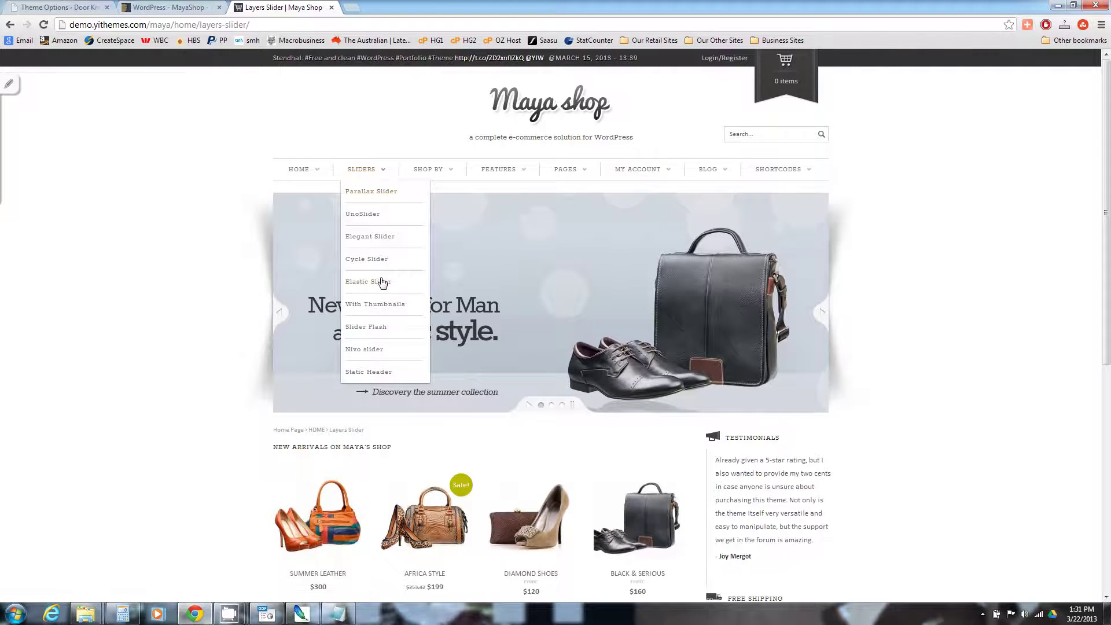
{"action": "left_click", "coordinate": [377, 350]}
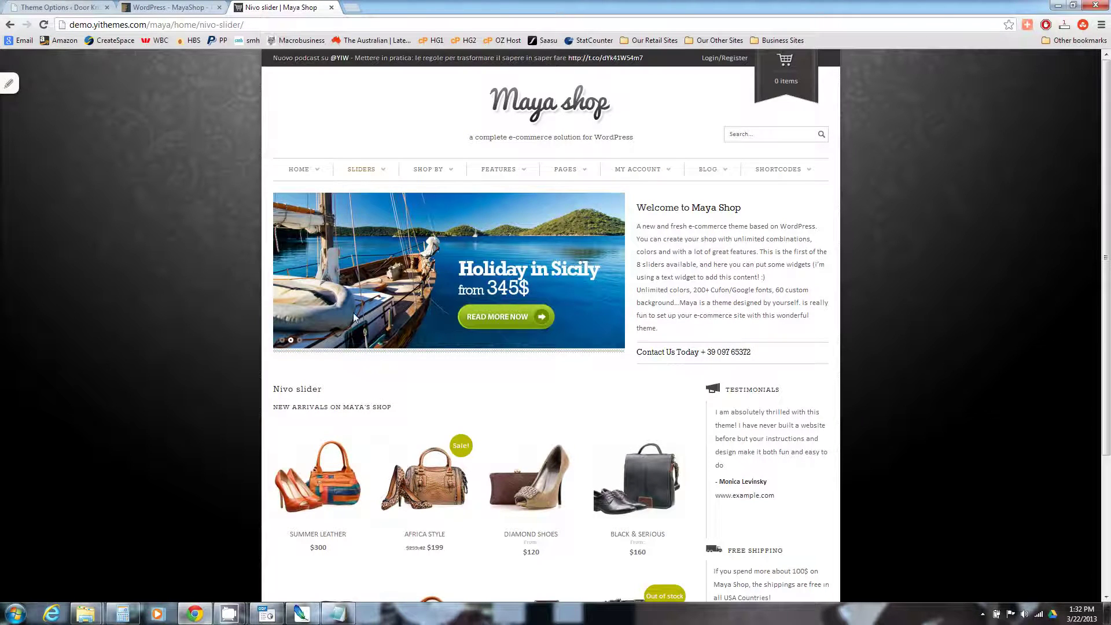
Return to the store's Sliders Manager, set the default header image type to Nivo Slider and load the Nivo Slider for configuration
{"action": "left_click", "coordinate": [71, 8]}
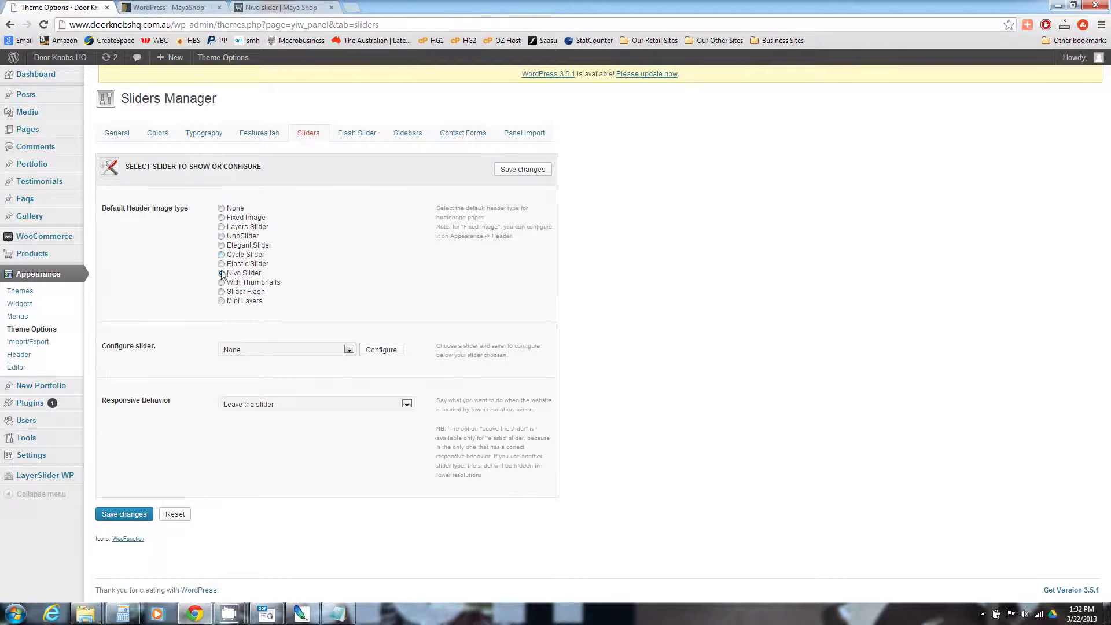
{"action": "left_click", "coordinate": [344, 348]}
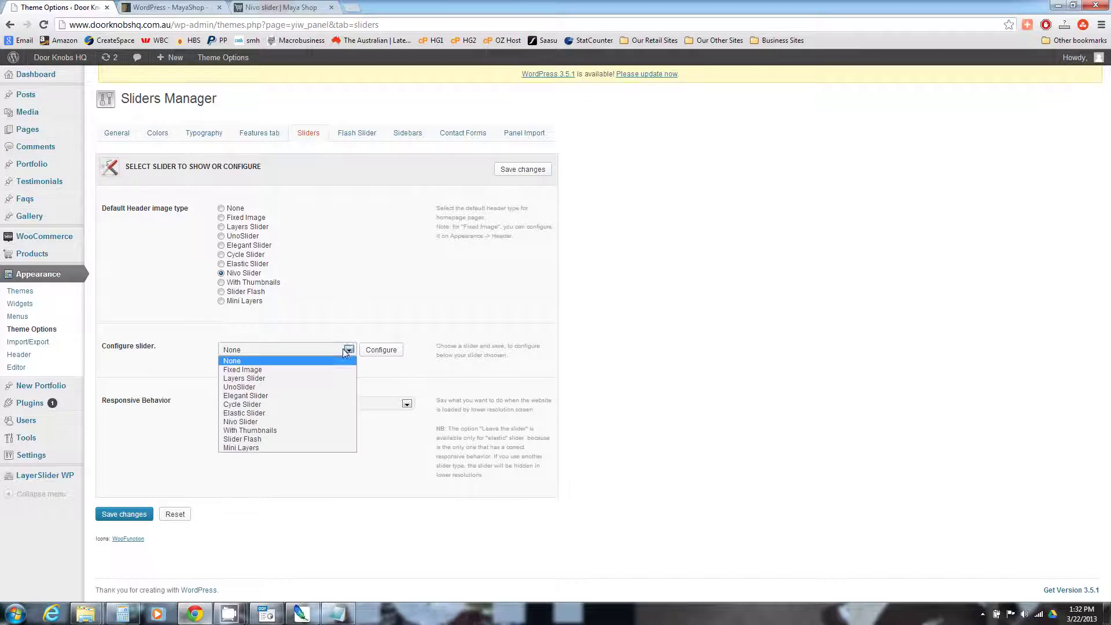
{"action": "left_click", "coordinate": [250, 422]}
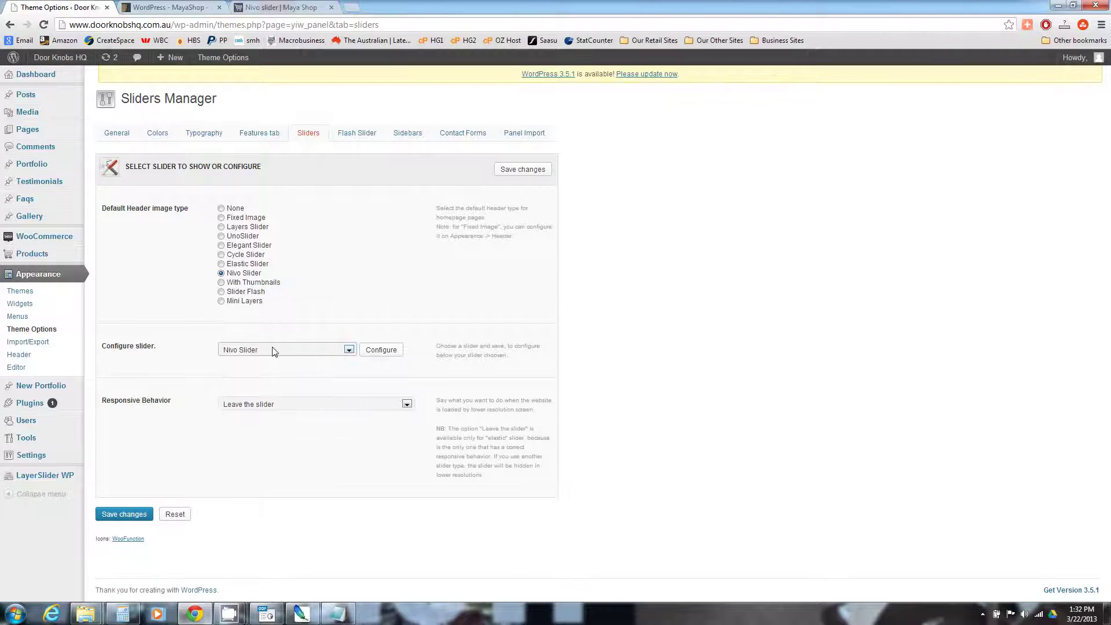
{"action": "left_click", "coordinate": [377, 351]}
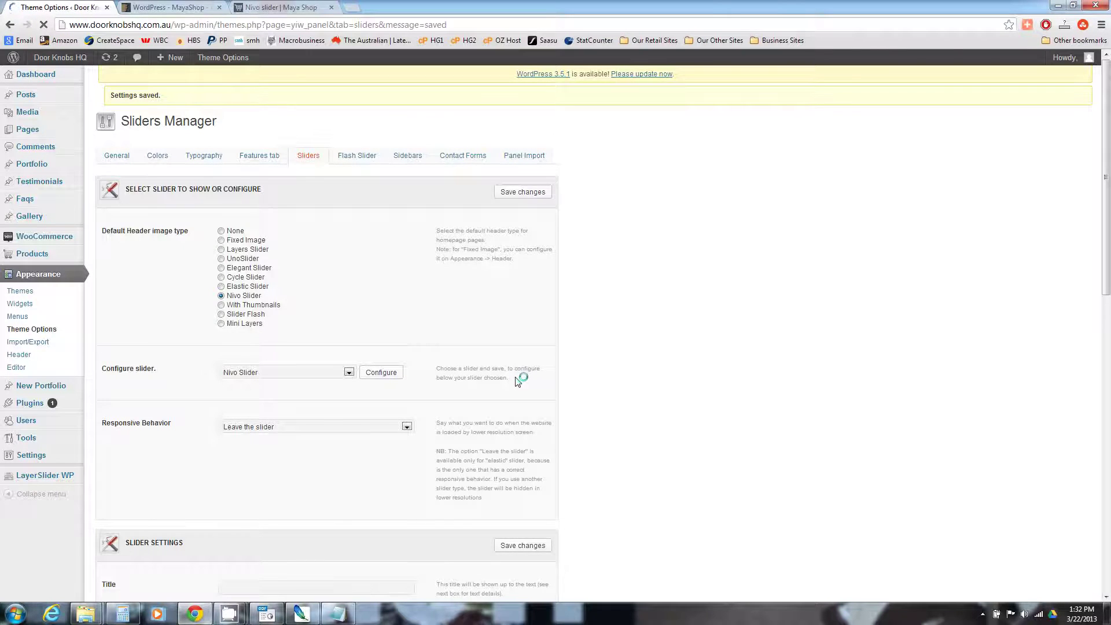
Compare the Nivo slider's title and text settings with the welcome text beside the slider on the demo site
{"action": "scroll", "coordinate": [593, 422], "scroll_direction": "down", "scroll_amount": 2}
{"action": "scroll", "coordinate": [590, 423], "scroll_direction": "down", "scroll_amount": 3}
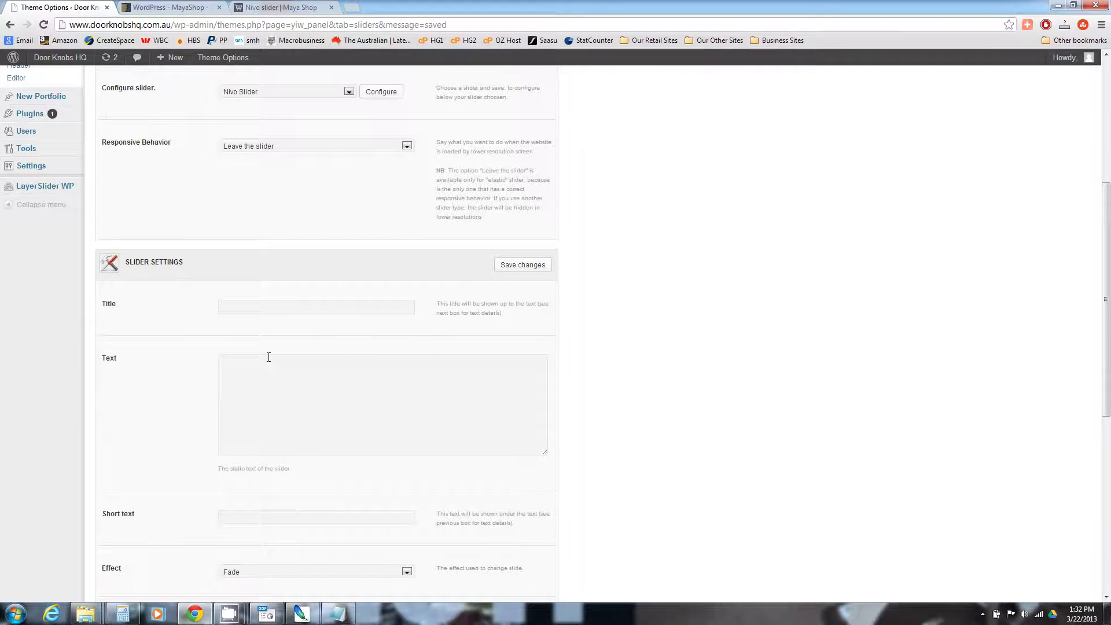
{"action": "scroll", "coordinate": [269, 357], "scroll_direction": "down", "scroll_amount": 1}
{"action": "left_click", "coordinate": [285, 254]}
{"action": "left_click", "coordinate": [301, 7]}
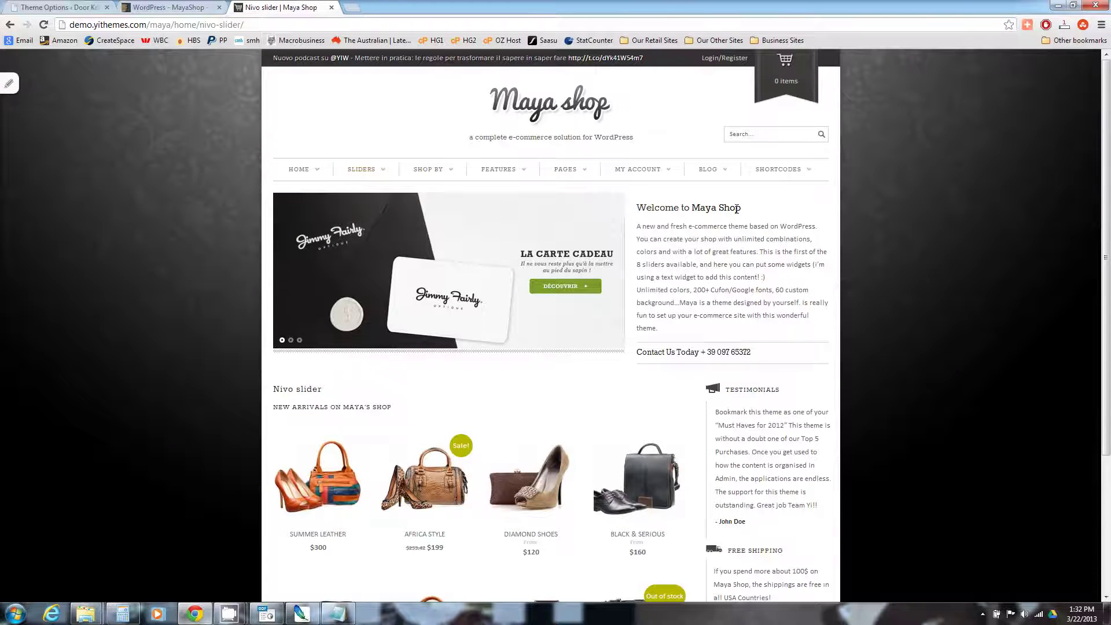
{"action": "key", "text": "ctrl+Tab"}
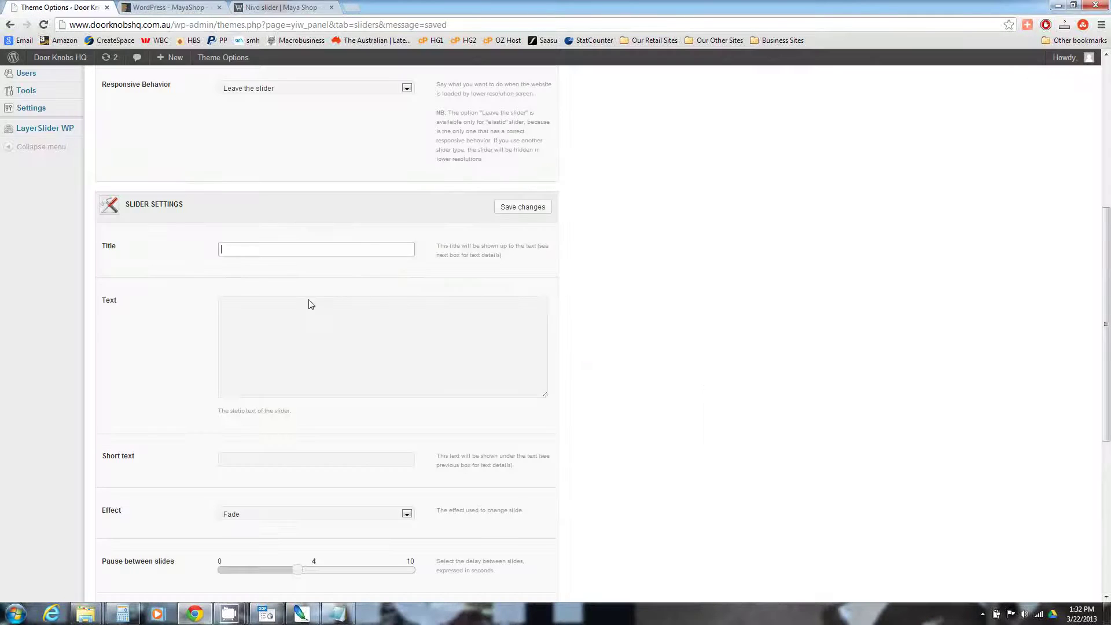
{"action": "key", "text": "ctrl+shift+Tab"}
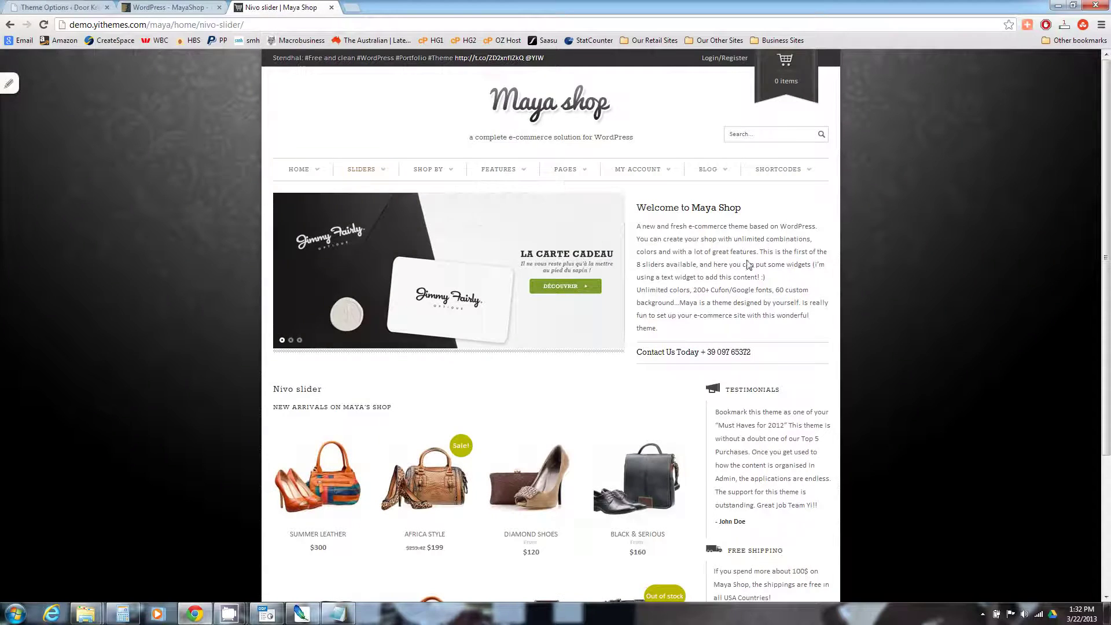
{"action": "left_click", "coordinate": [51, 8]}
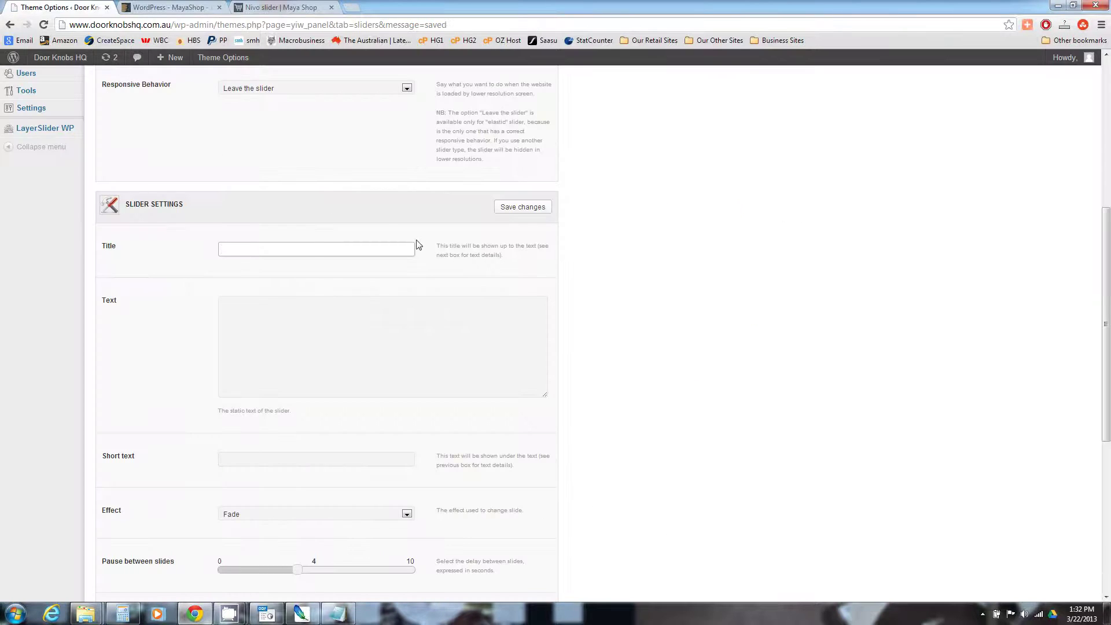
{"action": "left_click", "coordinate": [315, 254]}
{"action": "left_click", "coordinate": [295, 7]}
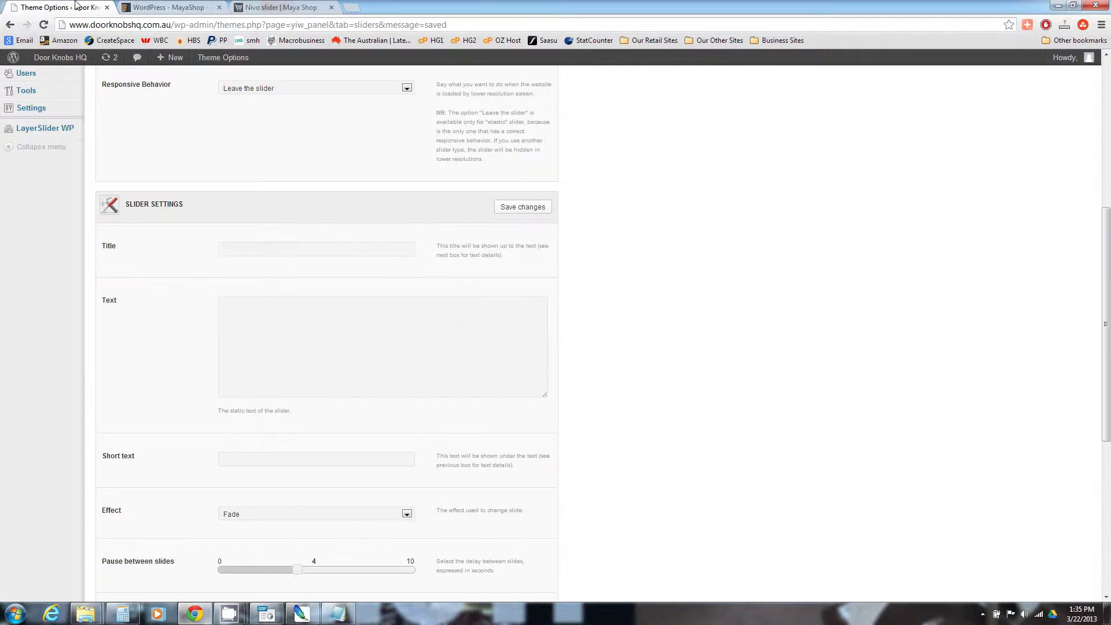
Set the Nivo slider's title to "<h1>Premium Door Knobs And Kitchen Handles</h1>" and check where the demo shows its title
{"action": "left_click", "coordinate": [317, 248]}
{"action": "type", "text": "<h1>Premium Door Knobs And Kitchen Handles</h1>"}
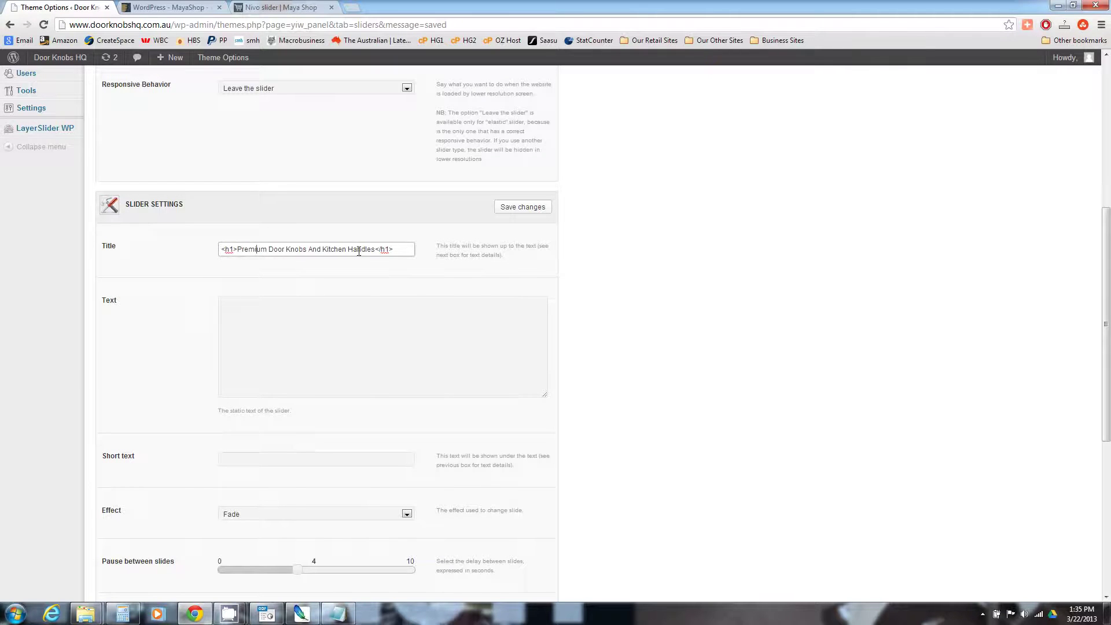
{"action": "left_click", "coordinate": [292, 7]}
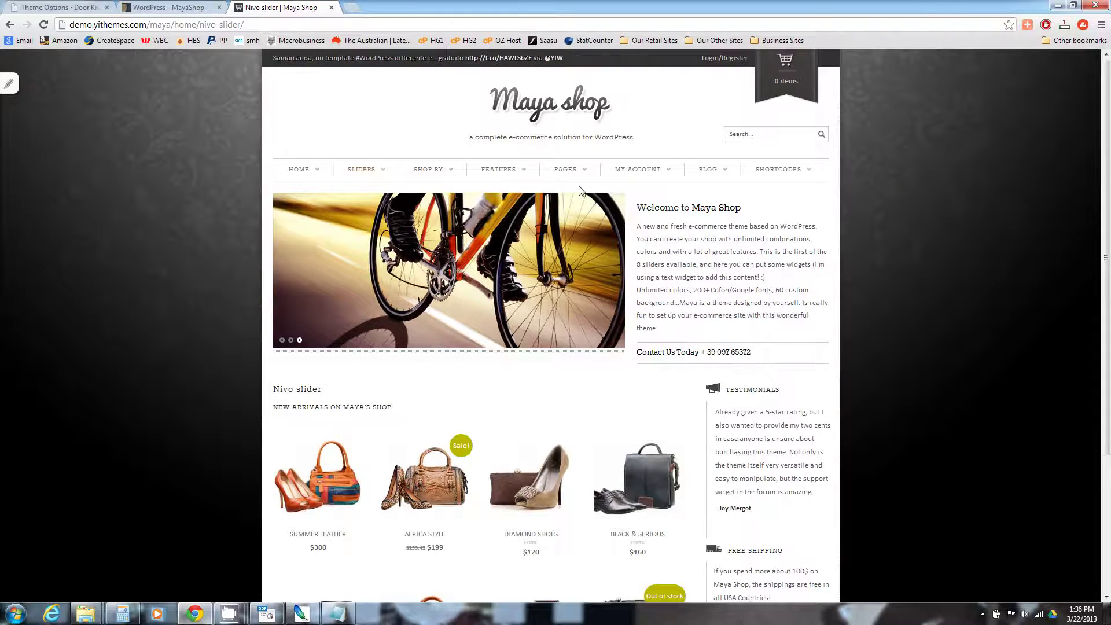
{"action": "left_click", "coordinate": [64, 7]}
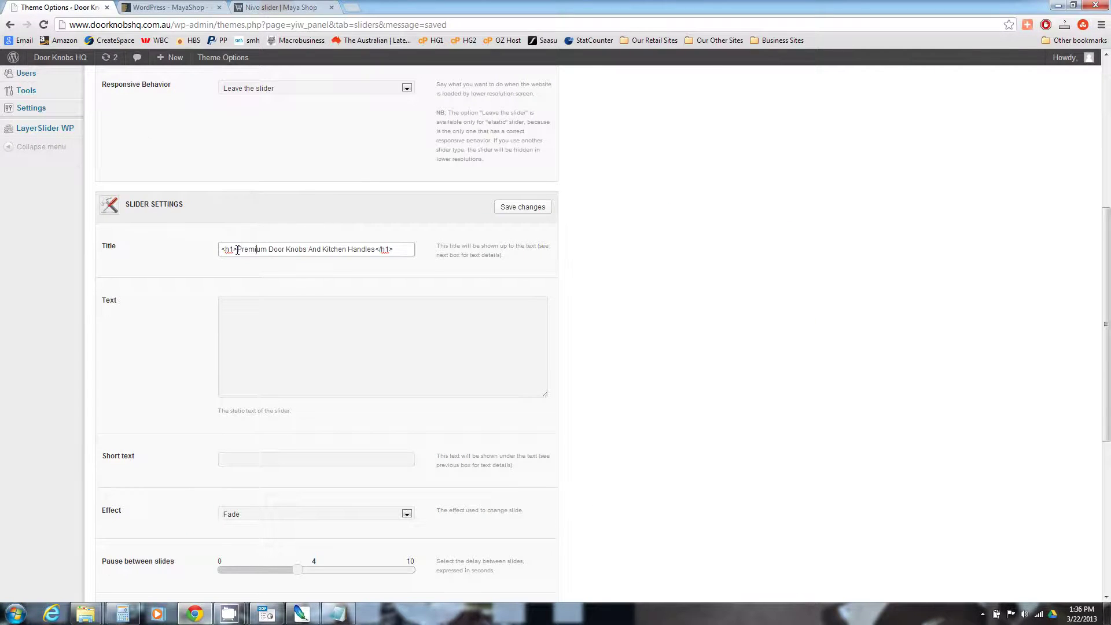
{"action": "left_click_drag", "start_coordinate": [237, 250], "coordinate": [221, 251]}
{"action": "left_click_drag", "start_coordinate": [375, 250], "coordinate": [396, 250]}
Enter "blah blah blah blah" as the slider's static text and save the slider settings
{"action": "left_click", "coordinate": [314, 306]}
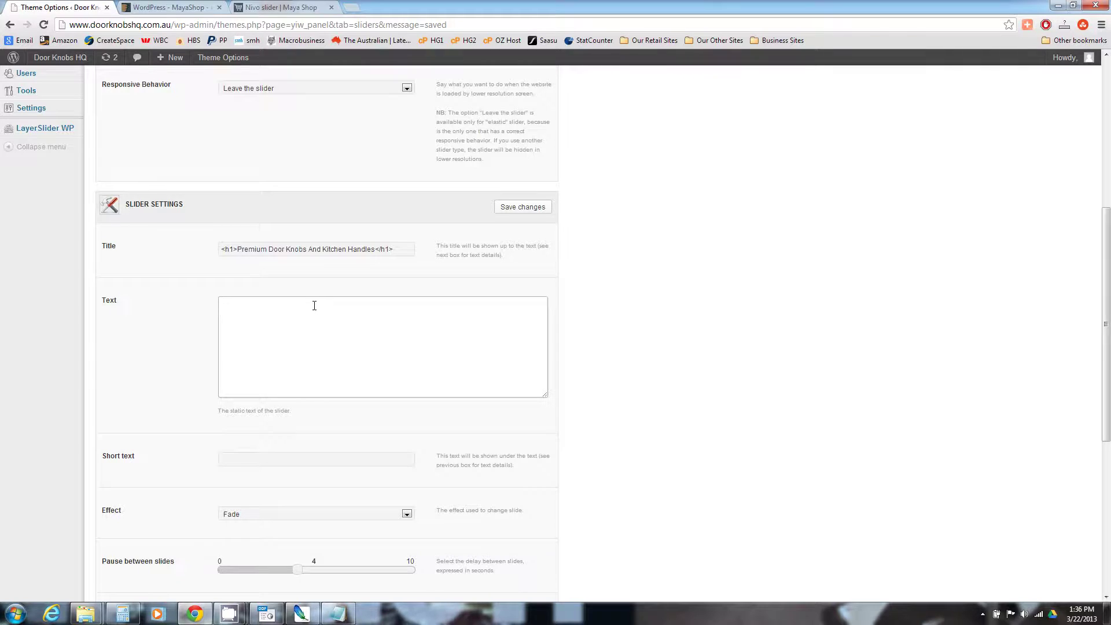
{"action": "scroll", "coordinate": [123, 324], "scroll_direction": "down", "scroll_amount": 1}
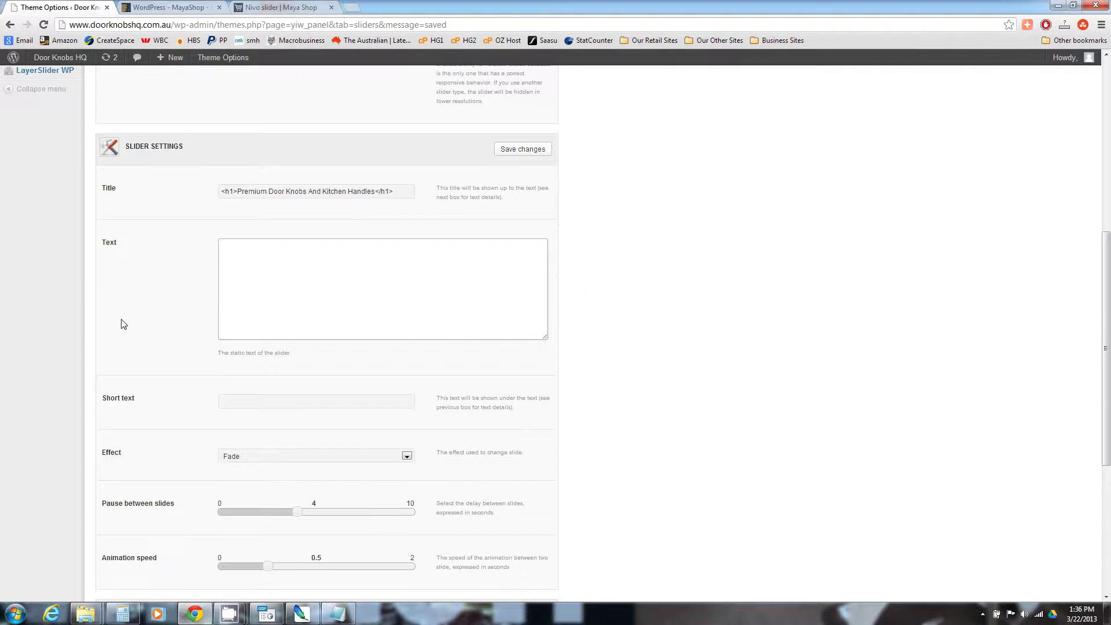
{"action": "type", "text": "lac"}
{"action": "type", "text": " blah blah "}
{"action": "type", "text": "blah"}
{"action": "left_click", "coordinate": [533, 149]}
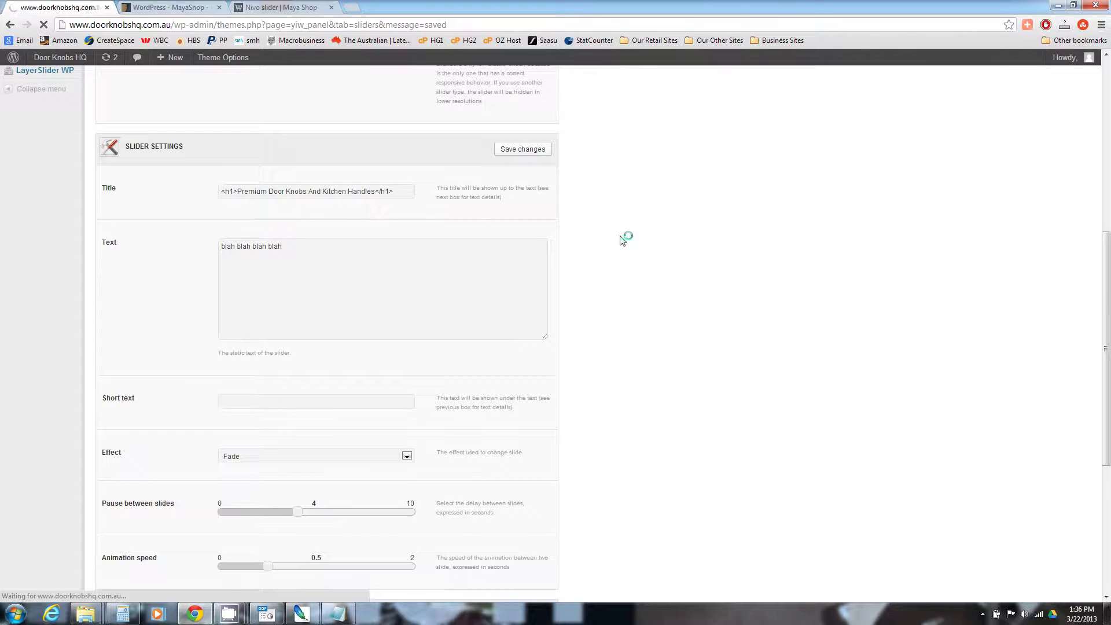
Examine the transition effect choices in the Nivo slider's settings
{"action": "scroll", "coordinate": [625, 255], "scroll_direction": "down", "scroll_amount": 10}
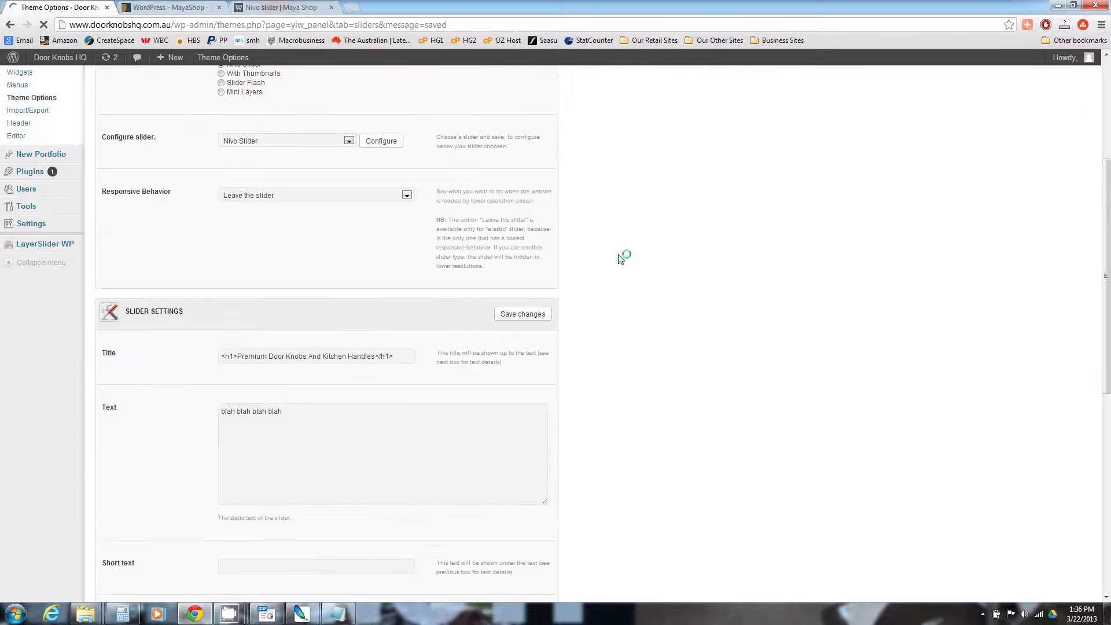
{"action": "left_click", "coordinate": [366, 283]}
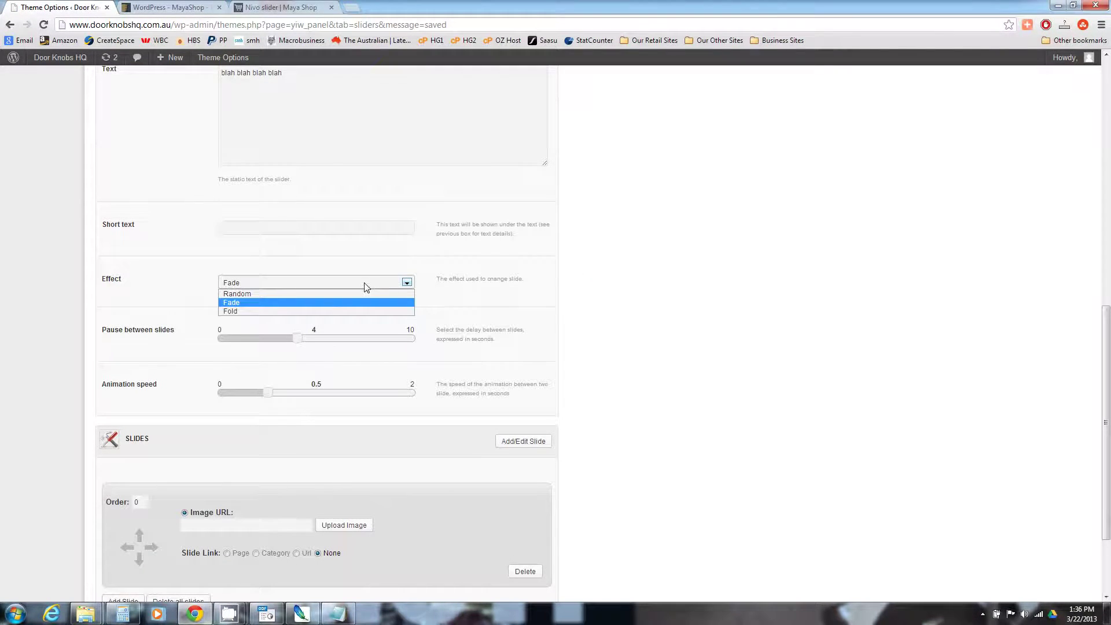
{"action": "left_click", "coordinate": [391, 266]}
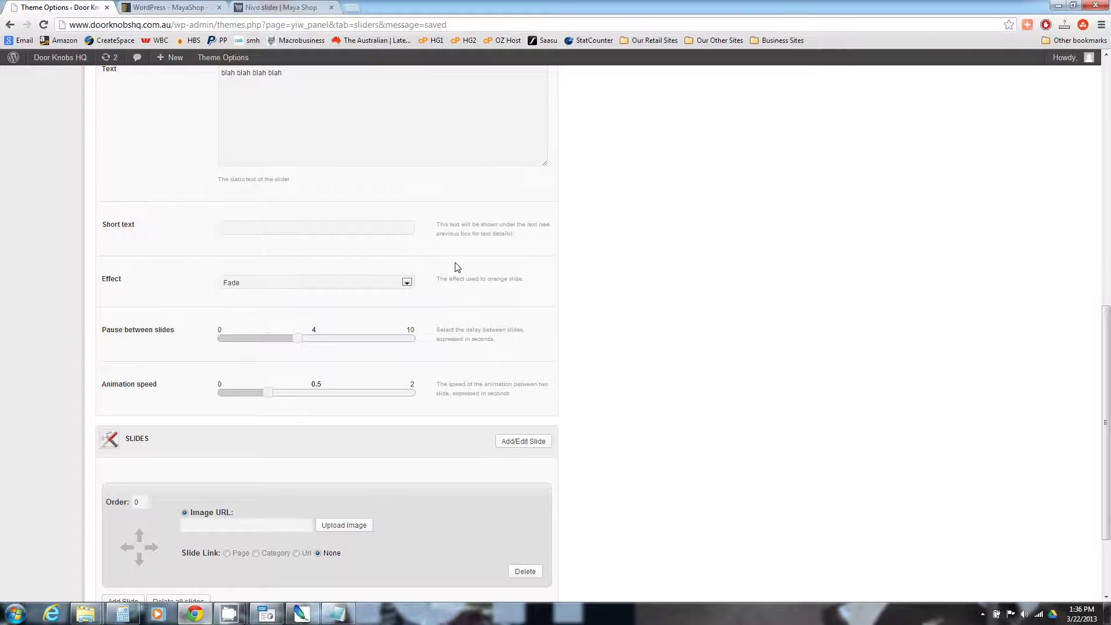
{"action": "scroll", "coordinate": [572, 272], "scroll_direction": "up", "scroll_amount": 3}
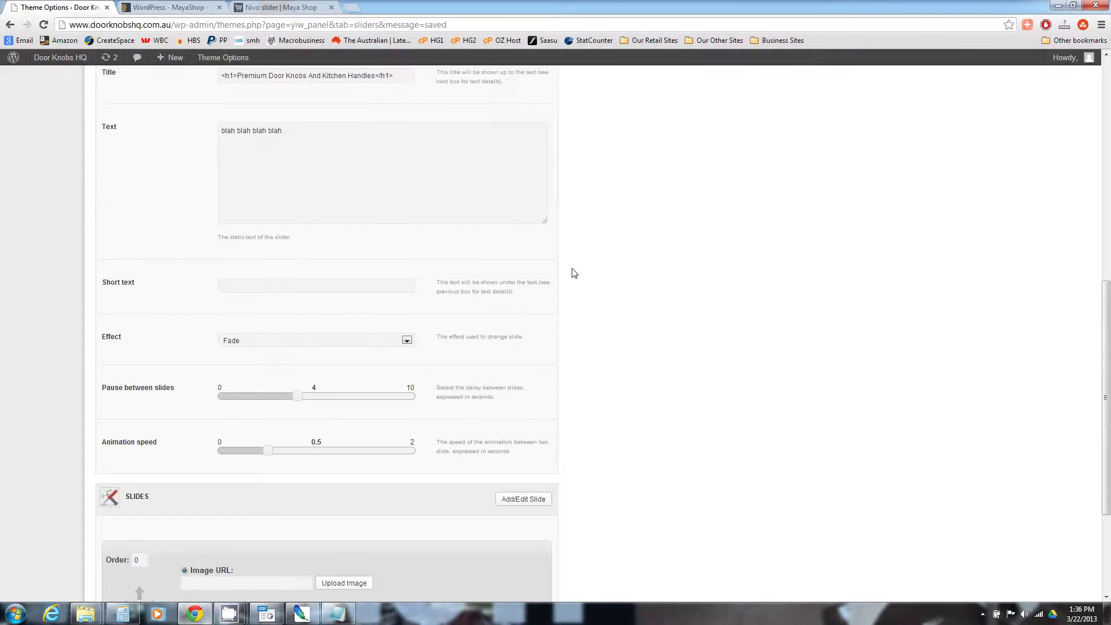
{"action": "scroll", "coordinate": [575, 273], "scroll_direction": "down", "scroll_amount": 2}
{"action": "left_click", "coordinate": [372, 342]}
{"action": "left_click", "coordinate": [370, 358]}
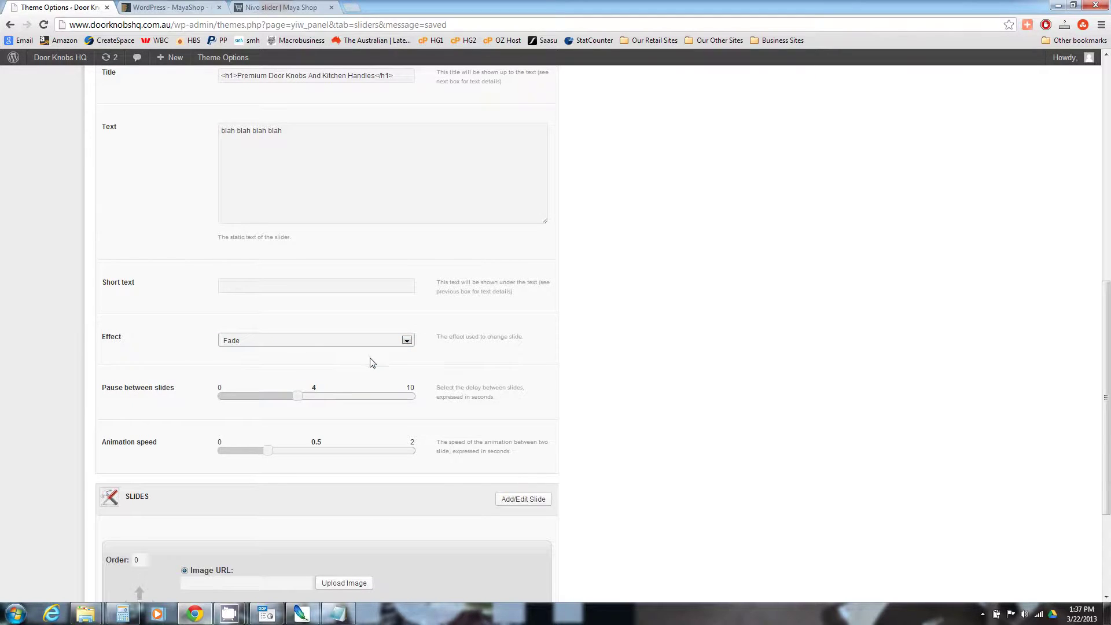
{"action": "left_click", "coordinate": [621, 365]}
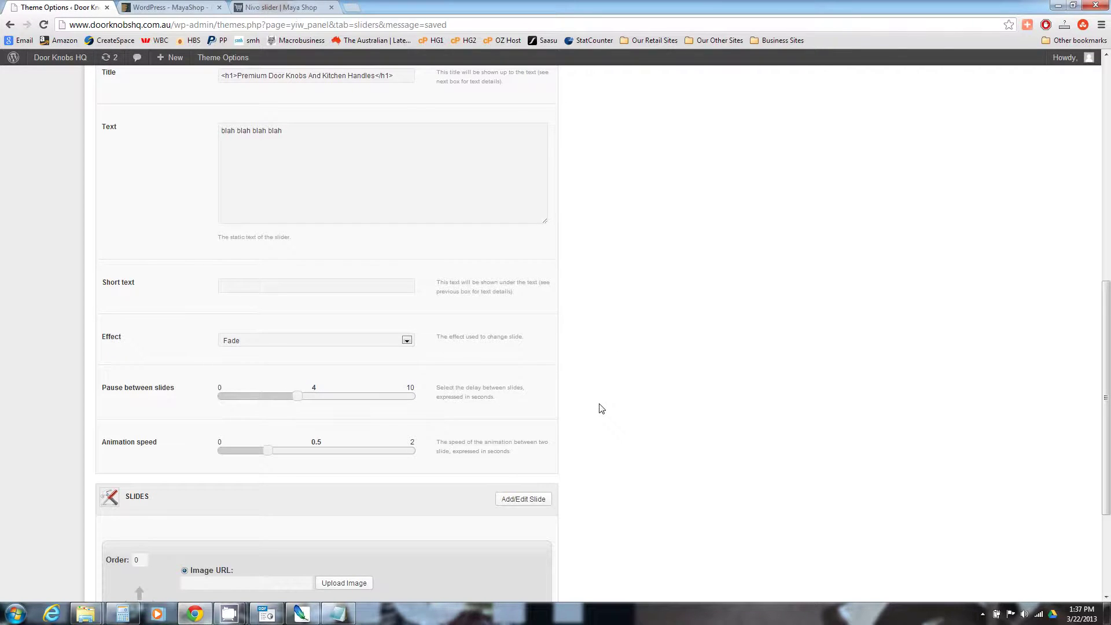
Upload the "palceholder" image from the computer's images folder for the Nivo slider's first slide
{"action": "scroll", "coordinate": [602, 408], "scroll_direction": "down", "scroll_amount": 1}
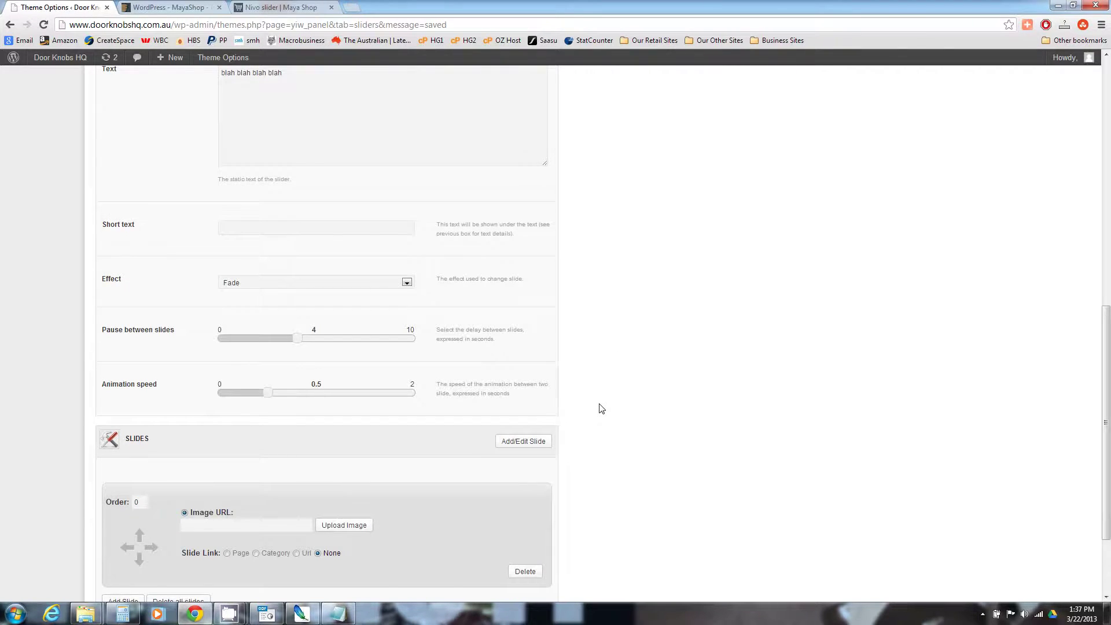
{"action": "scroll", "coordinate": [602, 409], "scroll_direction": "down", "scroll_amount": 1}
{"action": "scroll", "coordinate": [530, 411], "scroll_direction": "down", "scroll_amount": 1}
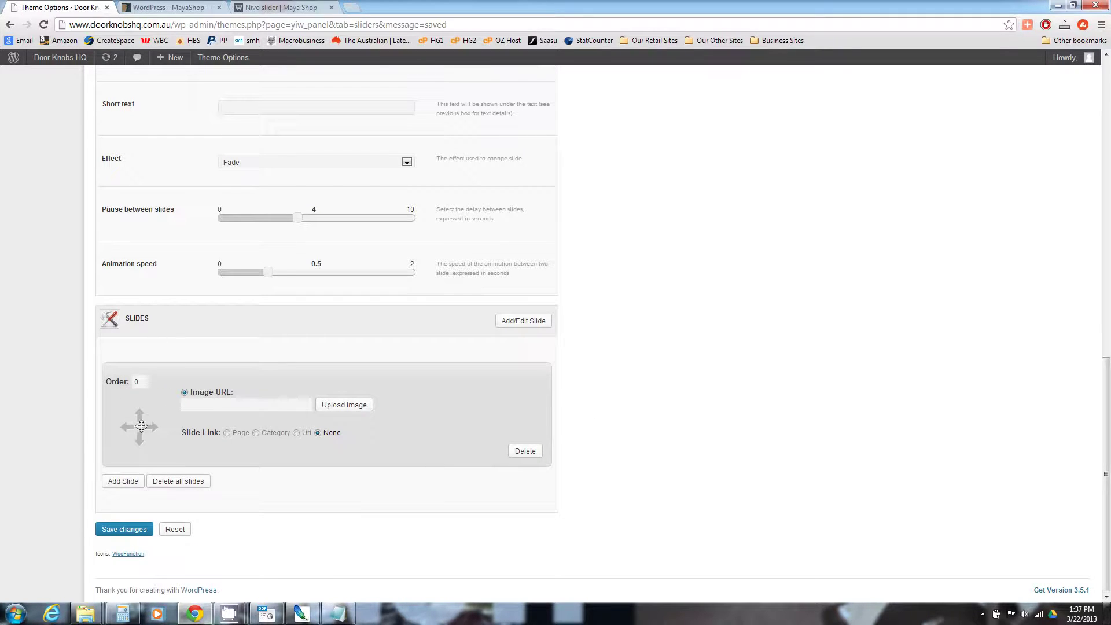
{"action": "left_click", "coordinate": [342, 405]}
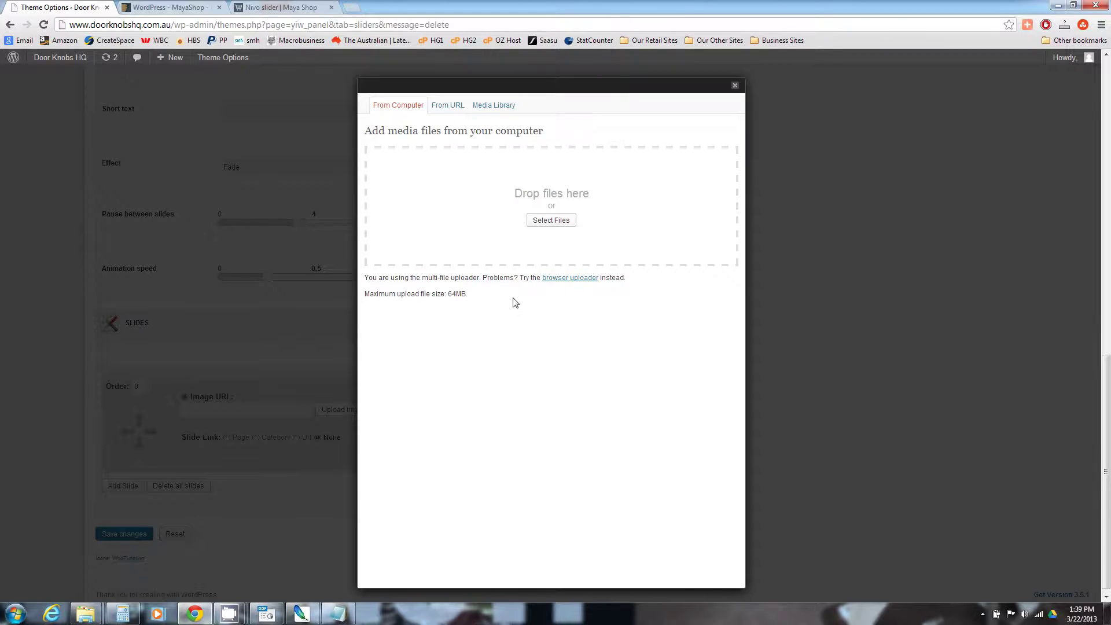
{"action": "left_click", "coordinate": [557, 223]}
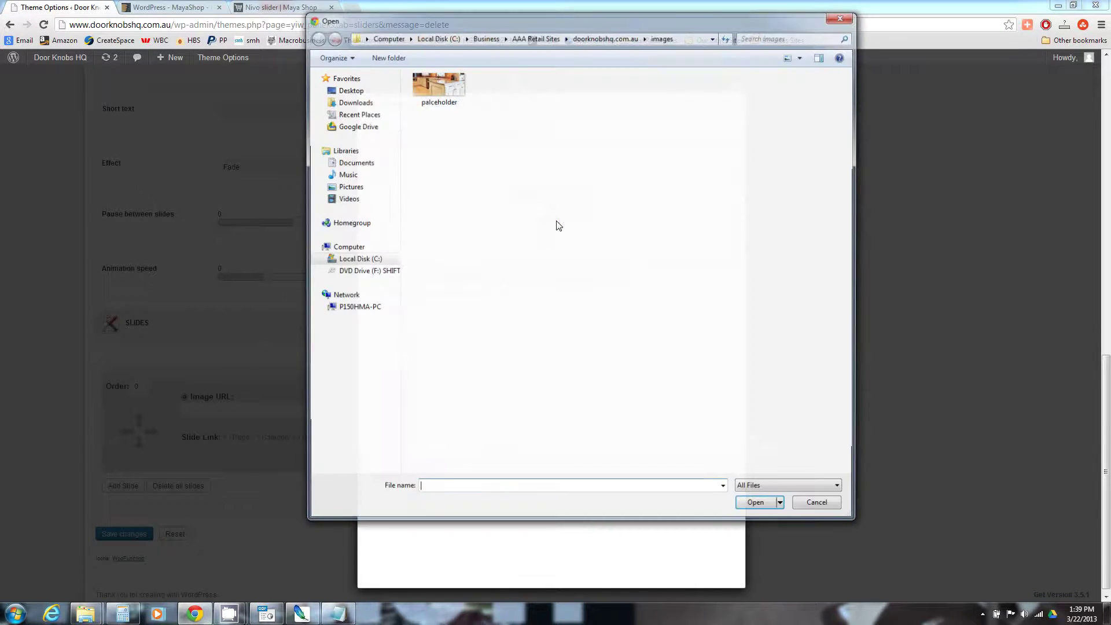
{"action": "double_click", "coordinate": [434, 88]}
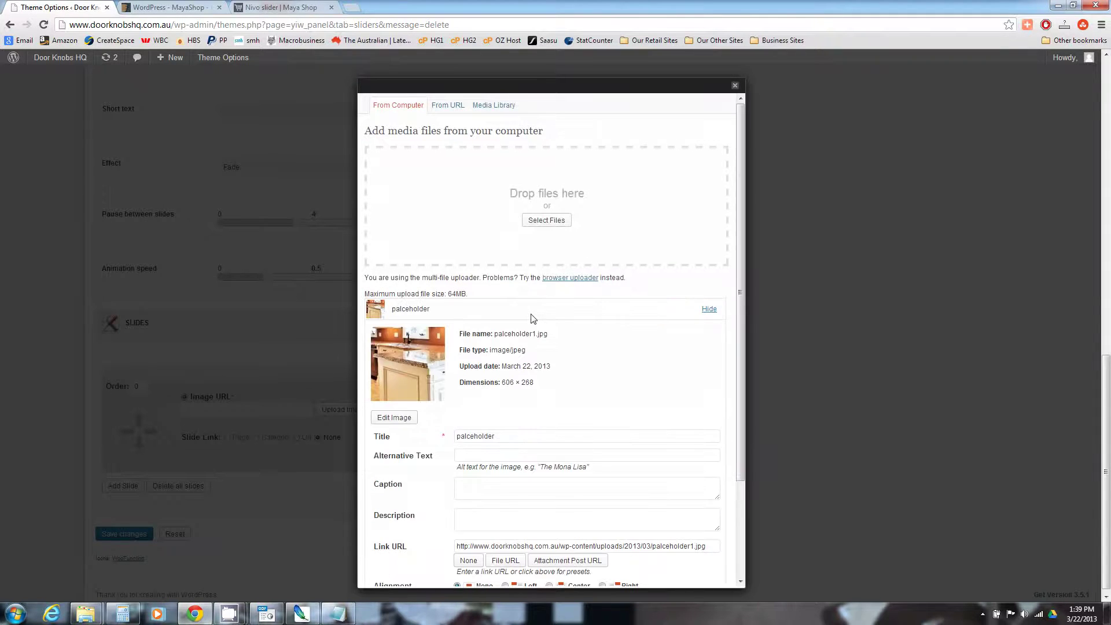
Insert the uploaded image at full size into the first slide, save the slider settings and check the slides list
{"action": "scroll", "coordinate": [614, 365], "scroll_direction": "down", "scroll_amount": 1}
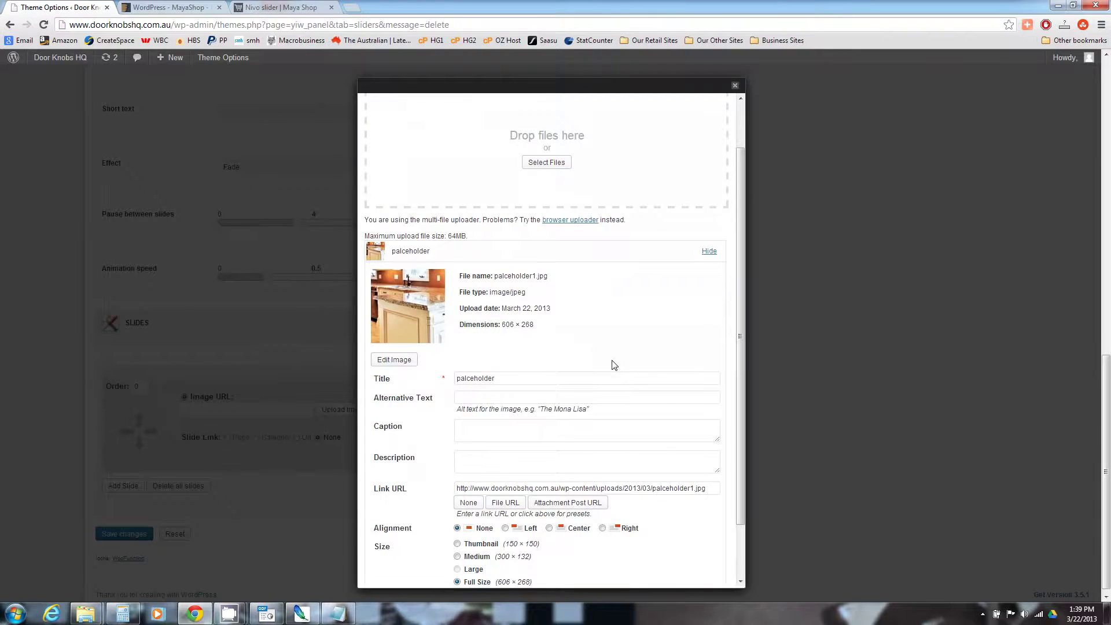
{"action": "scroll", "coordinate": [614, 365], "scroll_direction": "down", "scroll_amount": 1}
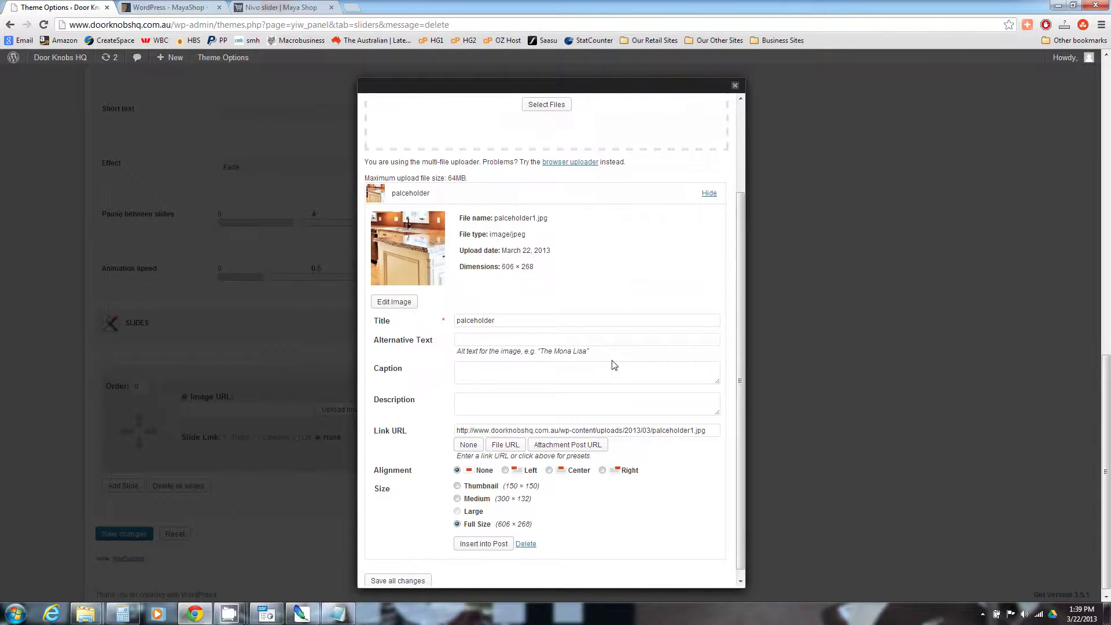
{"action": "scroll", "coordinate": [613, 364], "scroll_direction": "down", "scroll_amount": 1}
{"action": "left_click", "coordinate": [471, 536]}
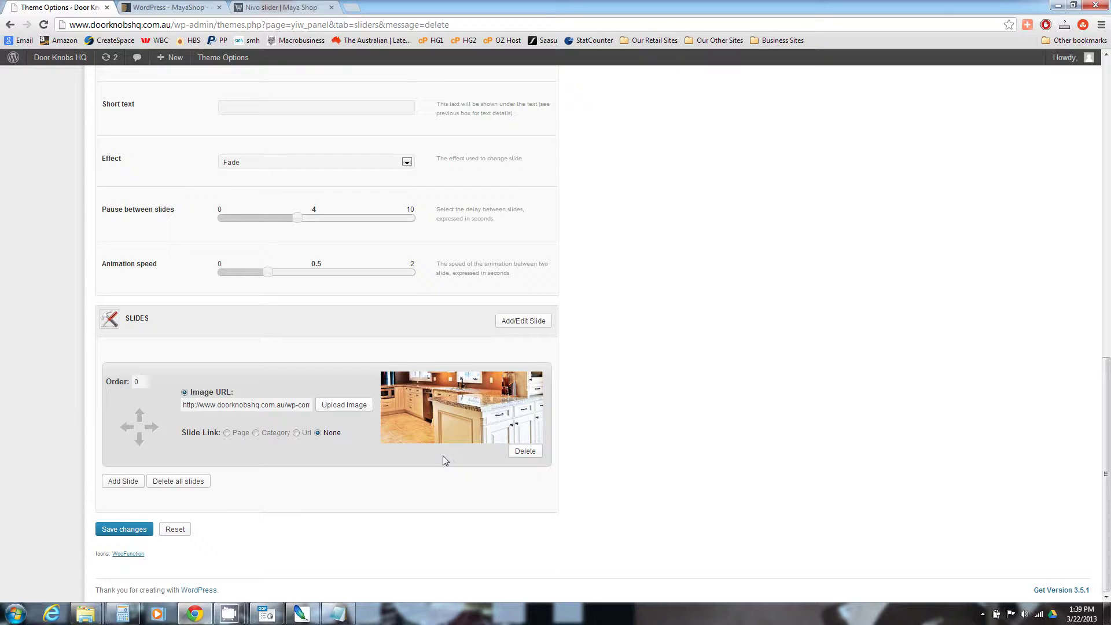
{"action": "left_click", "coordinate": [124, 529]}
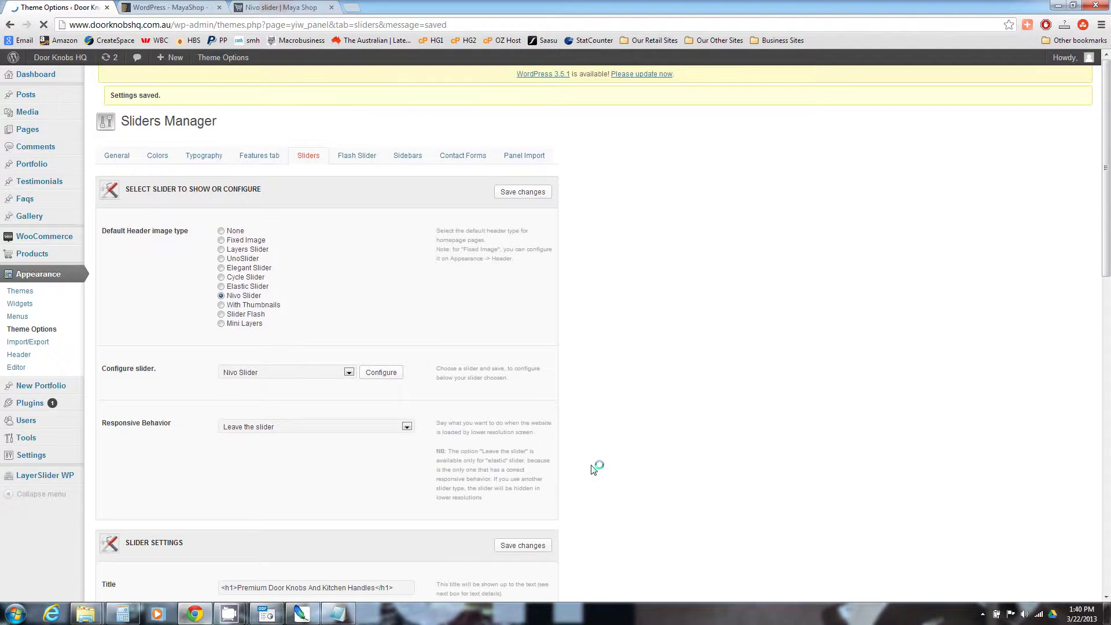
{"action": "scroll", "coordinate": [596, 467], "scroll_direction": "down", "scroll_amount": 3}
{"action": "scroll", "coordinate": [594, 470], "scroll_direction": "down", "scroll_amount": 4}
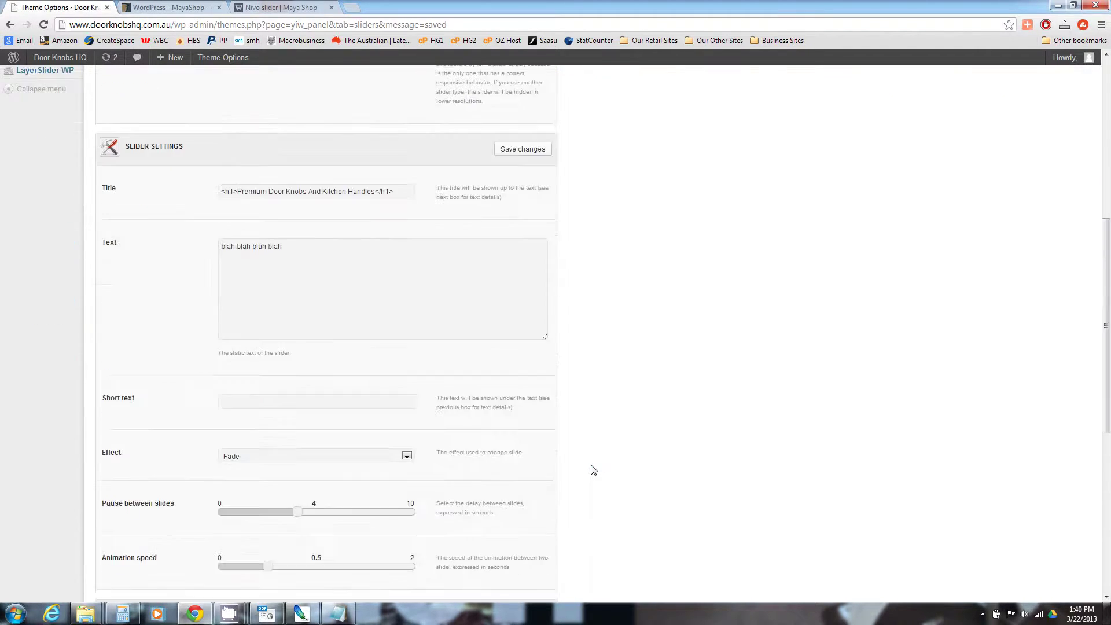
{"action": "scroll", "coordinate": [594, 469], "scroll_direction": "down", "scroll_amount": 7}
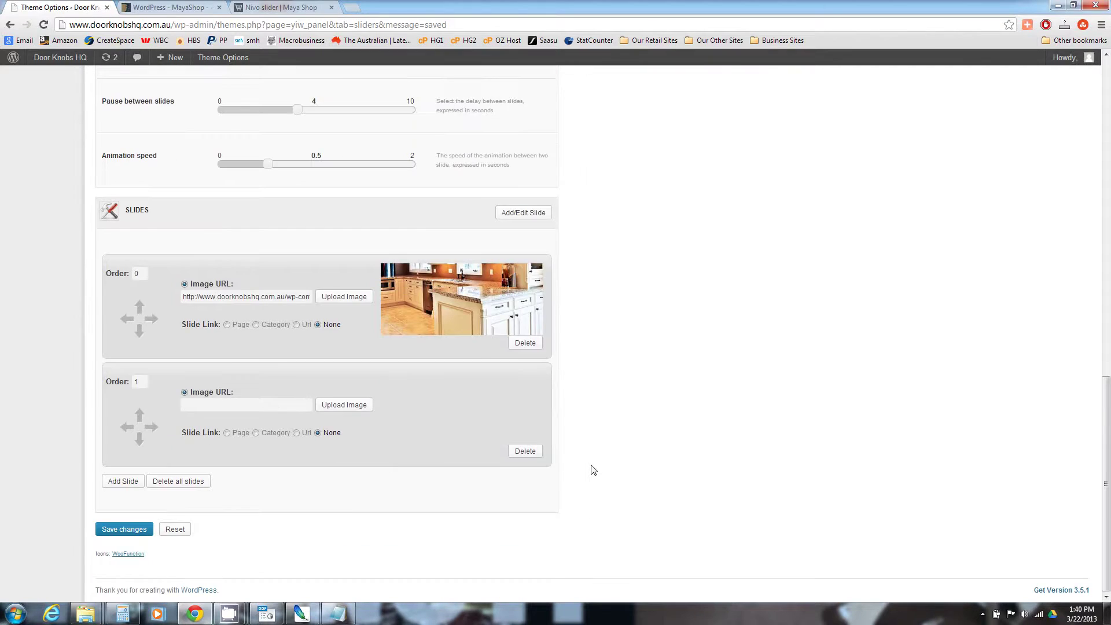
Open the store's homepage in a new tab and check the slider's image, title and static text
{"action": "scroll", "coordinate": [593, 470], "scroll_direction": "up", "scroll_amount": 15}
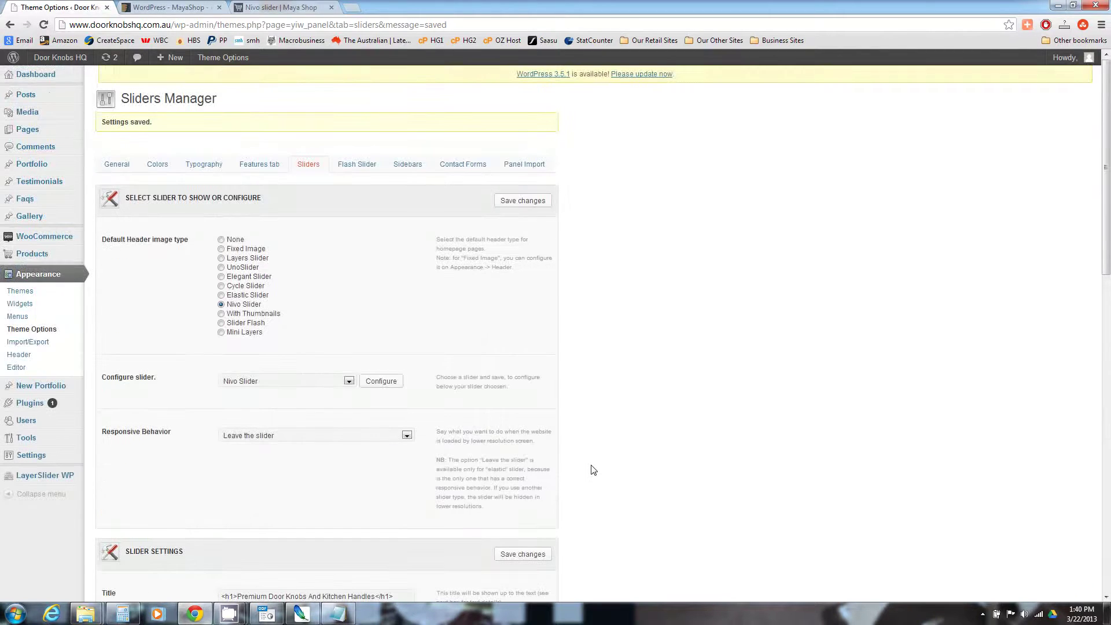
{"action": "right_click", "coordinate": [87, 57]}
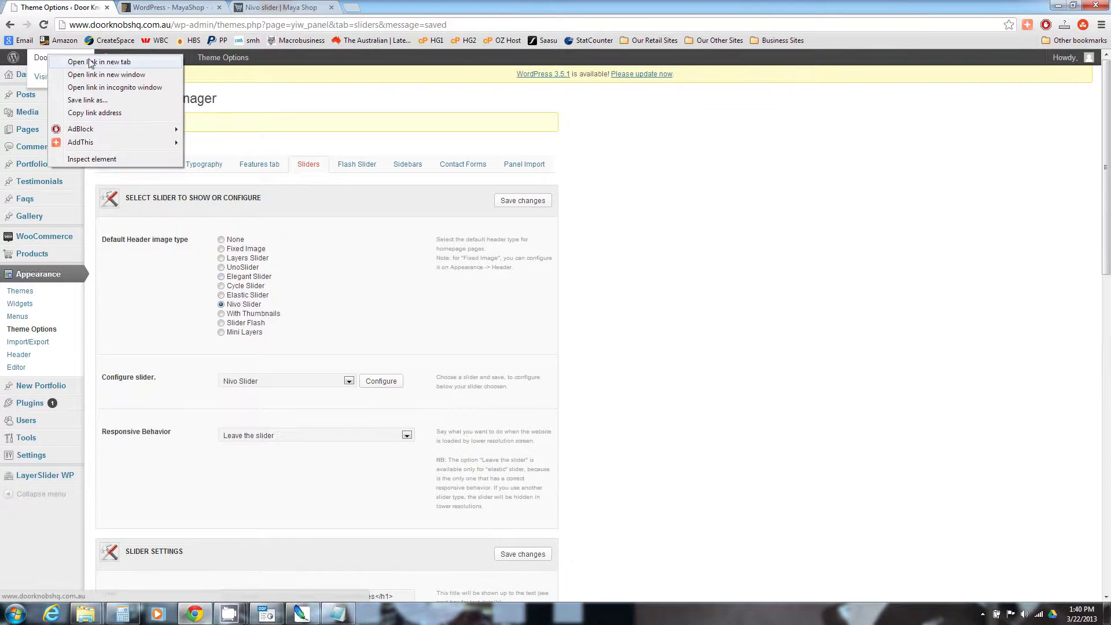
{"action": "left_click", "coordinate": [118, 61]}
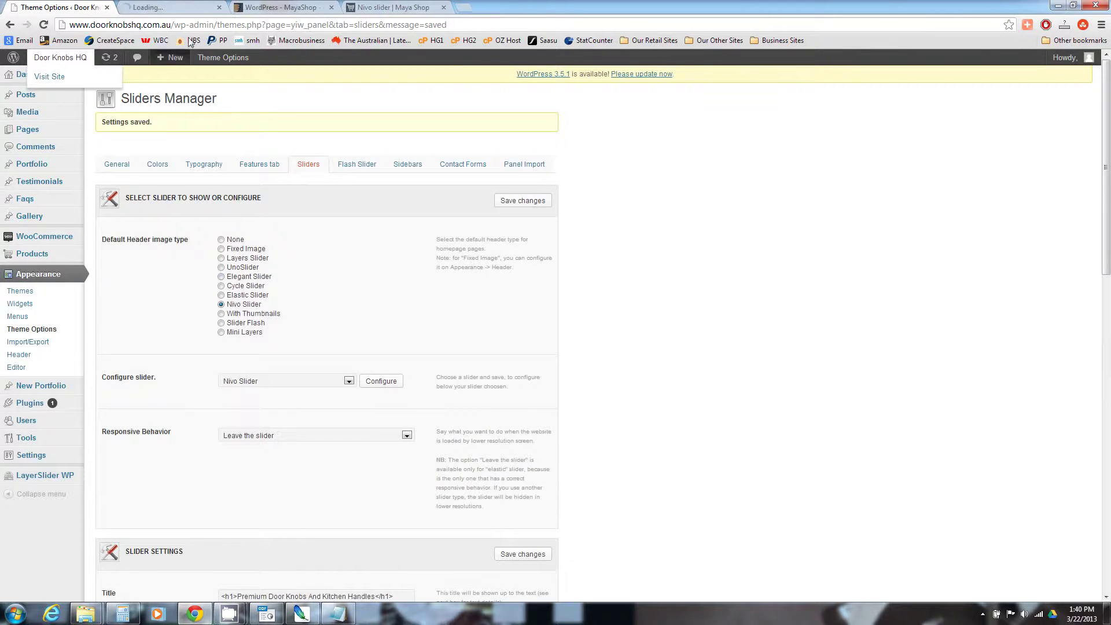
{"action": "left_click", "coordinate": [185, 7]}
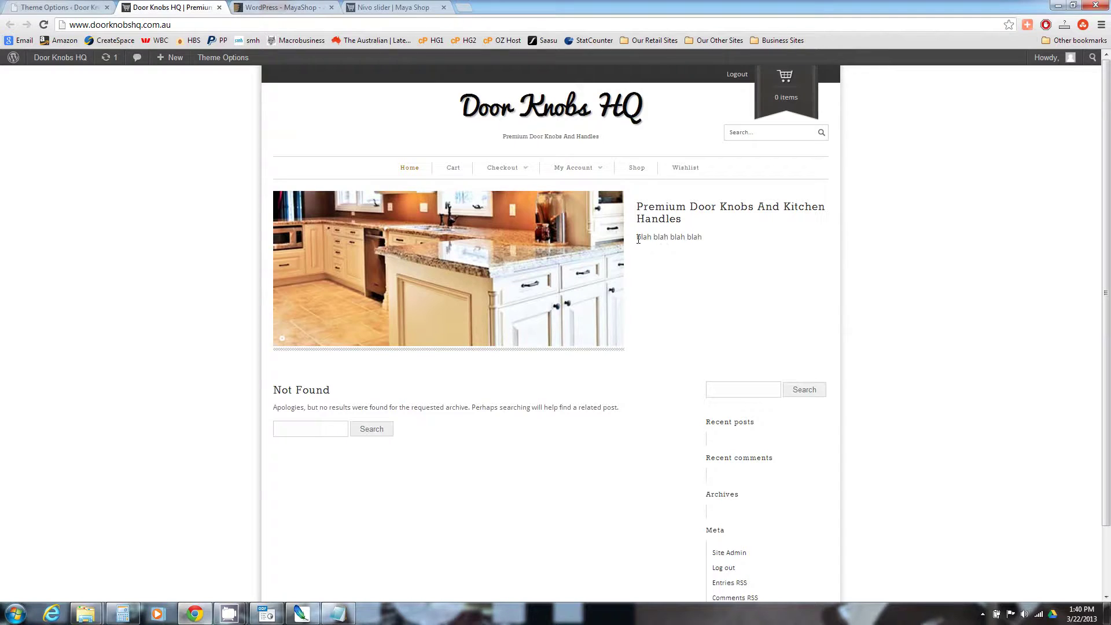
{"action": "left_click_drag", "start_coordinate": [638, 239], "coordinate": [692, 243]}
{"action": "left_click", "coordinate": [690, 236]}
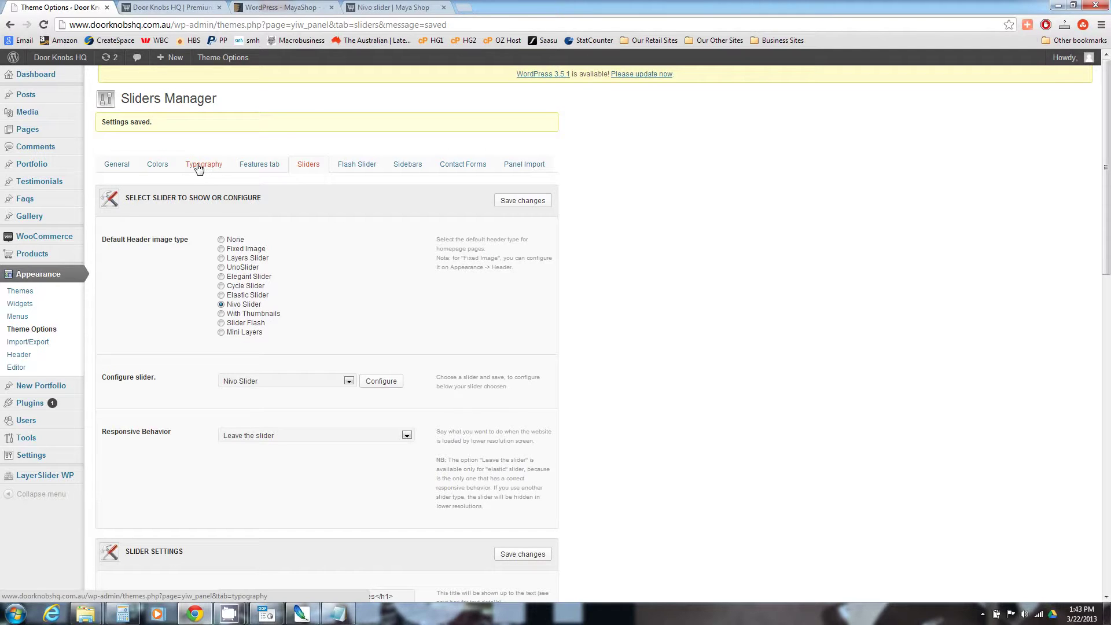
Return to the theme options and look over the Colors settings and the sections of the General settings
{"action": "left_click", "coordinate": [160, 166]}
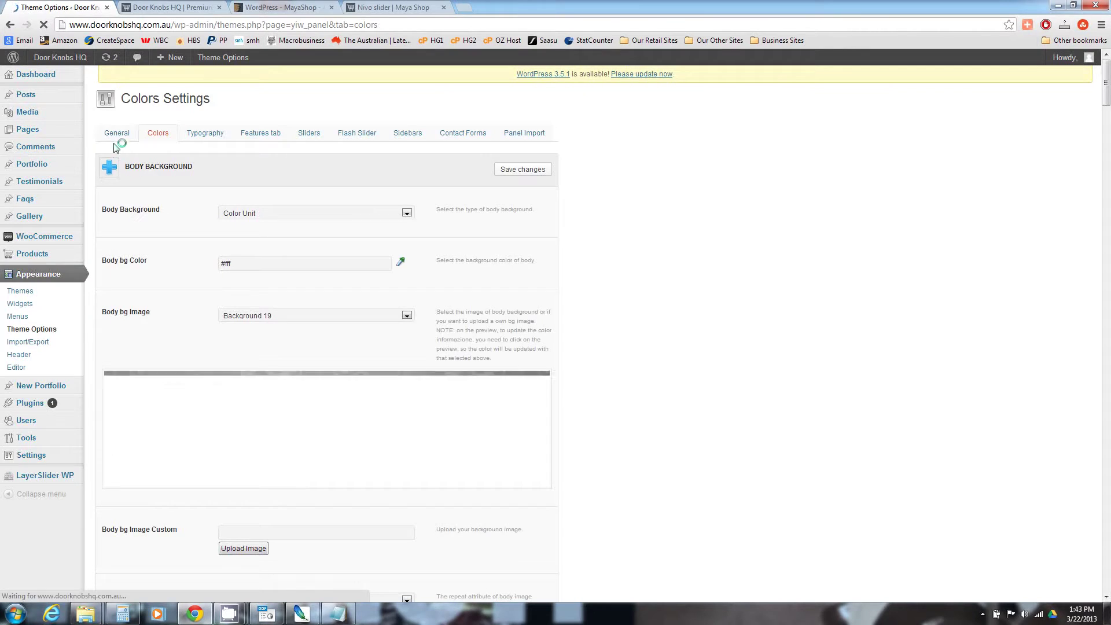
{"action": "key", "text": "alt+Left"}
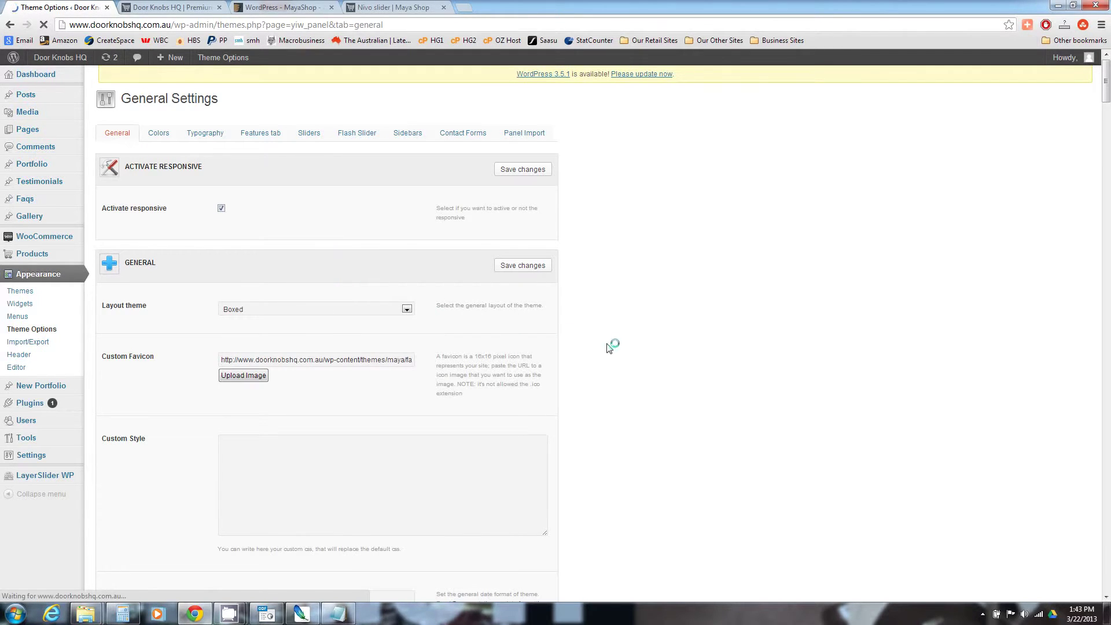
{"action": "scroll", "coordinate": [659, 357], "scroll_direction": "down", "scroll_amount": 3}
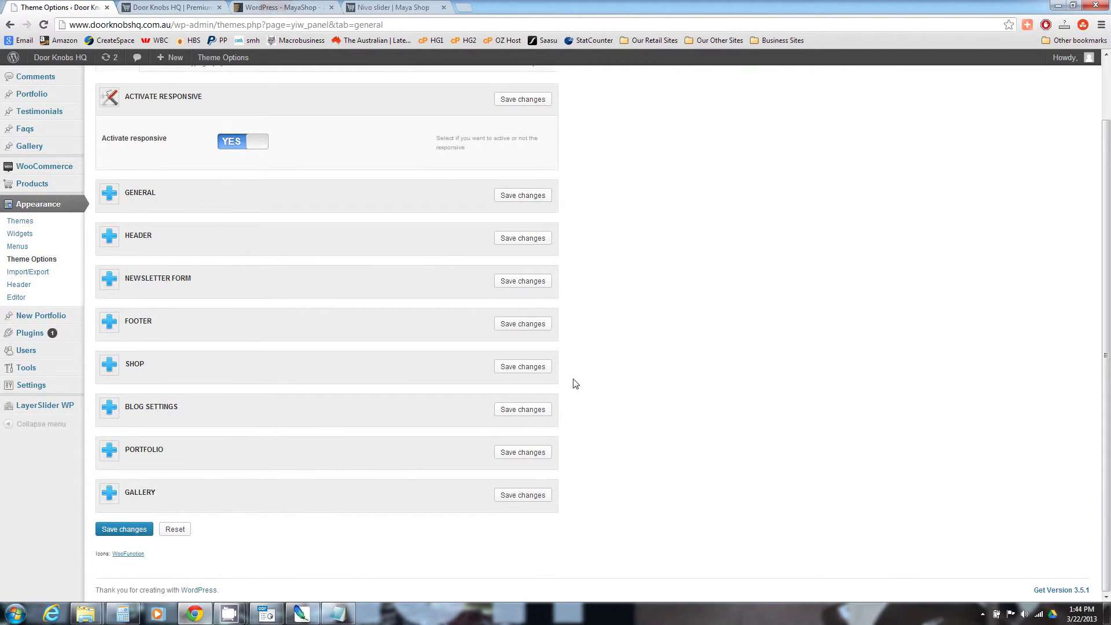
{"action": "scroll", "coordinate": [576, 384], "scroll_direction": "up", "scroll_amount": 2}
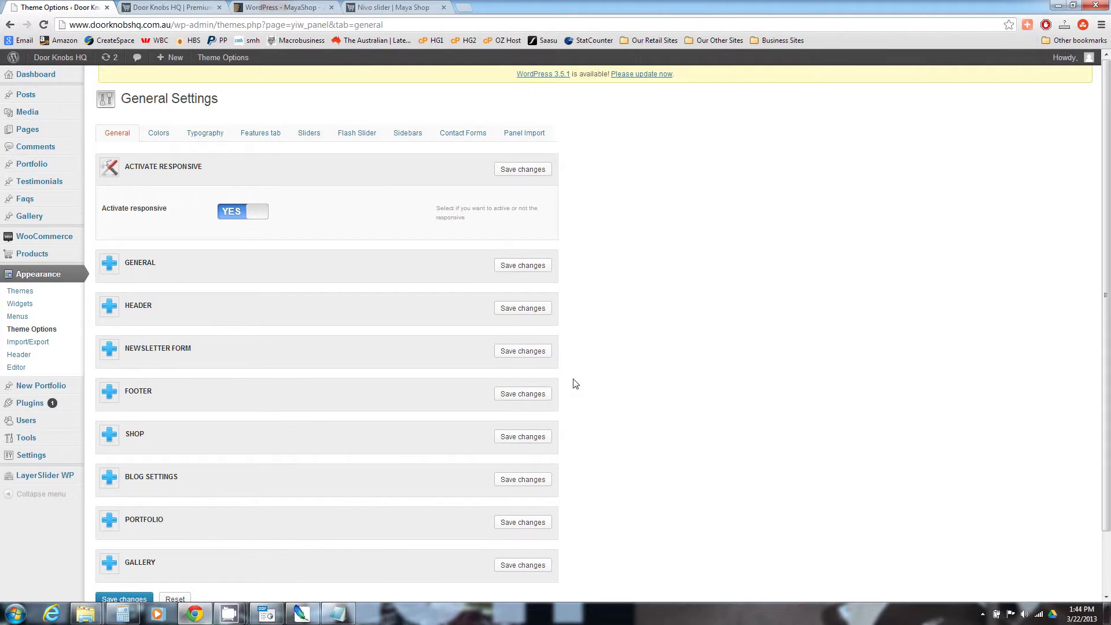